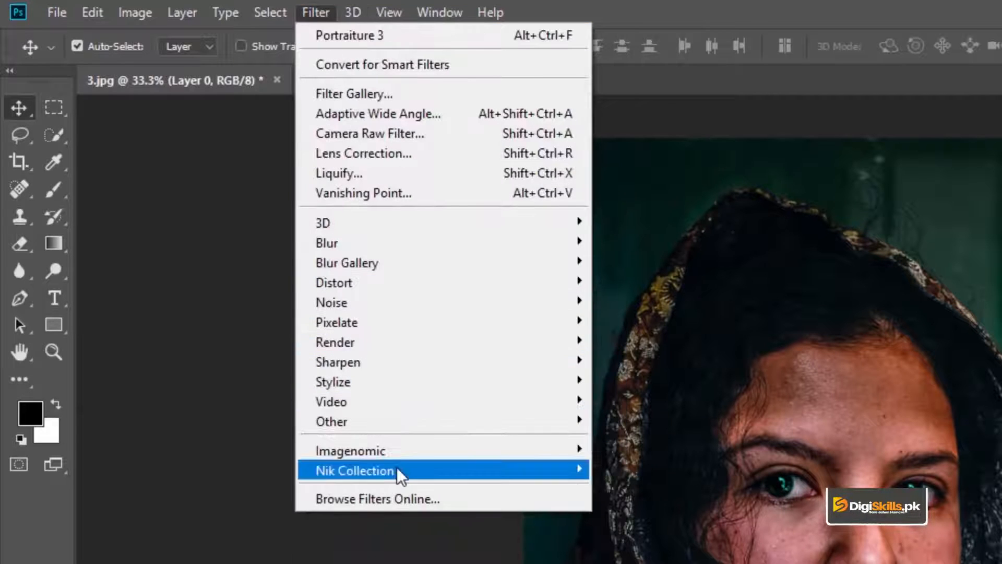
# - Open the photo in the Imagenomic Portraiture 3 filter and apply the Default preset
pyautogui.moveTo(380, 447)
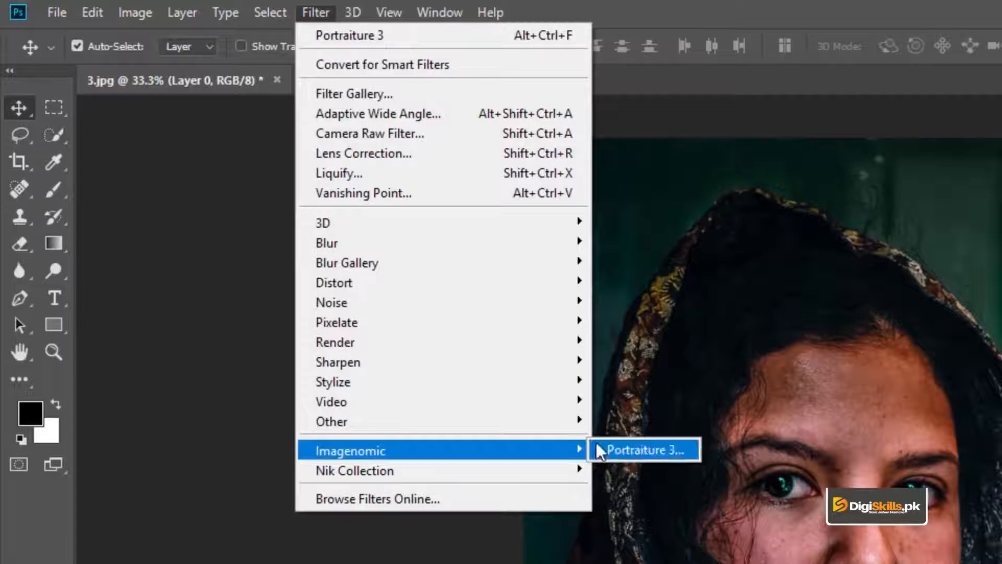
pyautogui.click(650, 450)
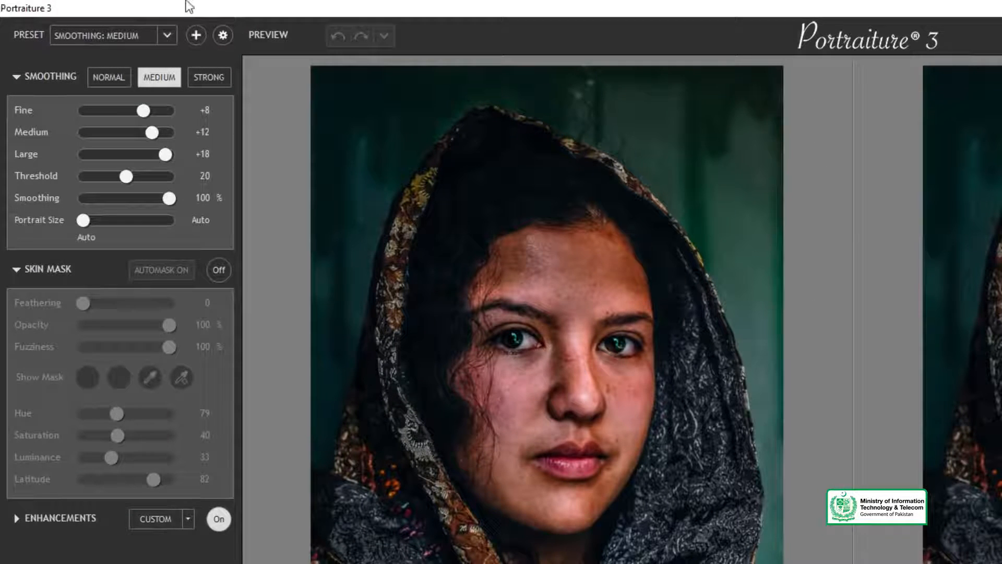
pyautogui.click(167, 35)
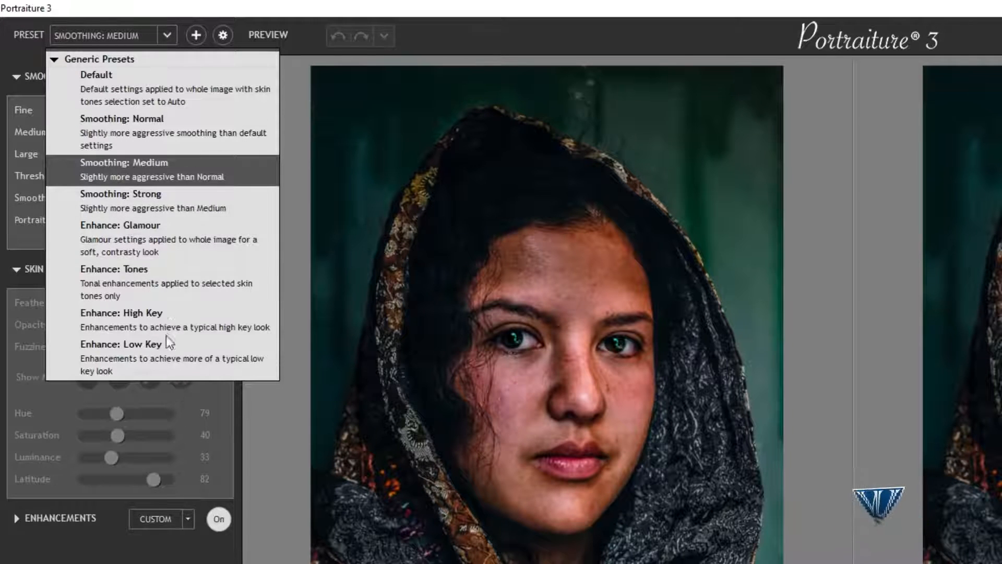
pyautogui.click(127, 74)
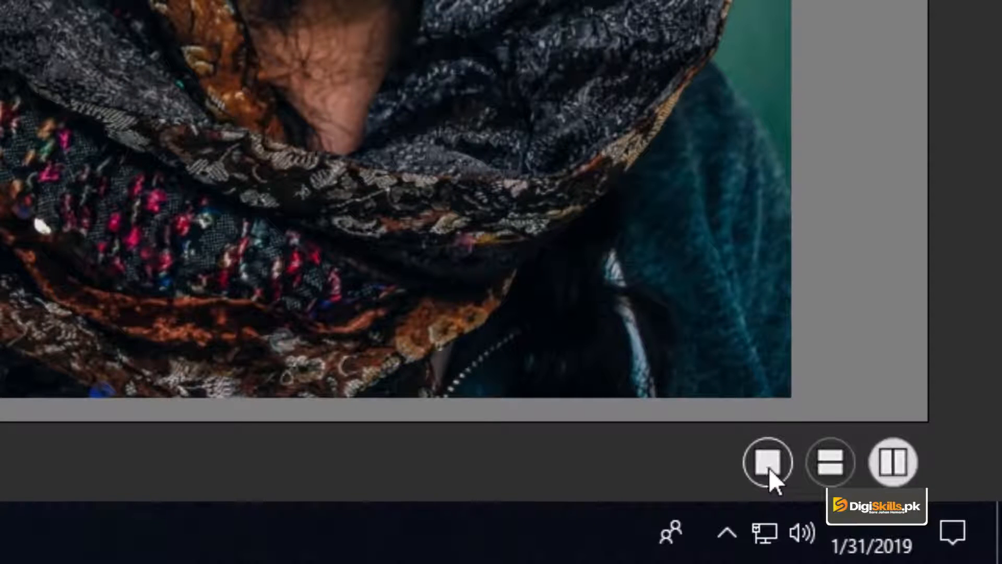
# - View the portrait in the single, stacked and side-by-side preview layouts, ending on side by side
pyautogui.click(767, 468)
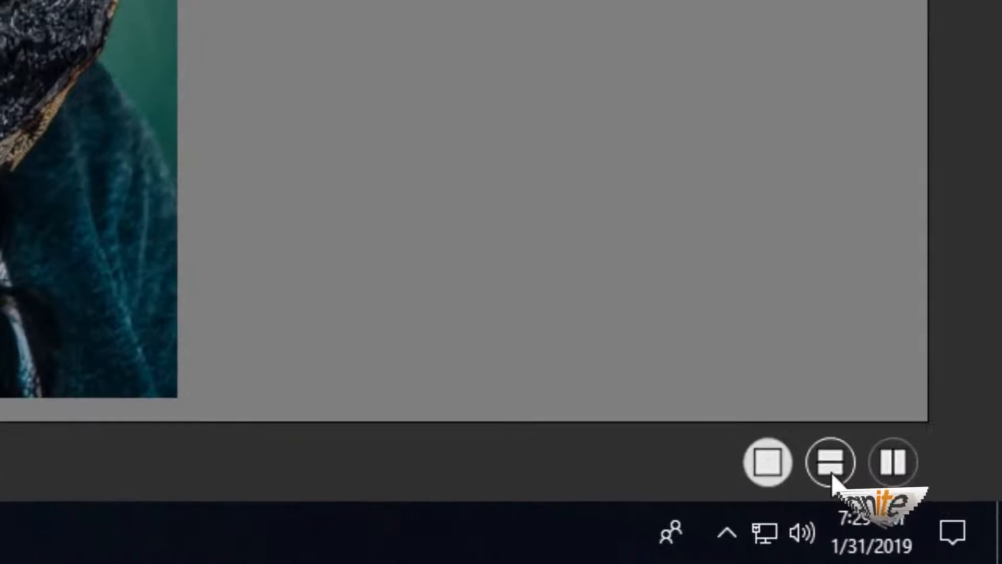
pyautogui.click(830, 466)
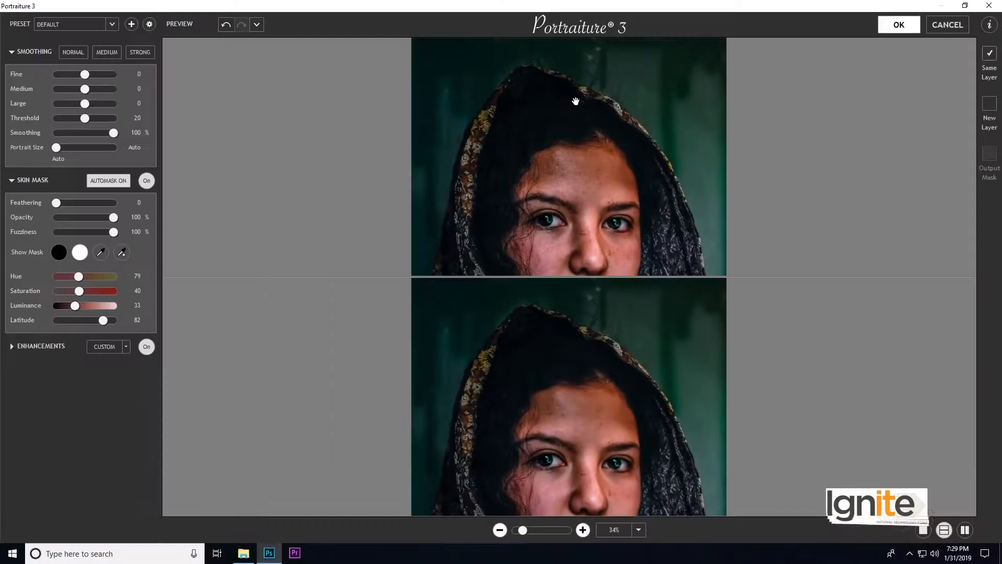
pyautogui.moveTo(589, 318); pyautogui.dragTo(629, 258)
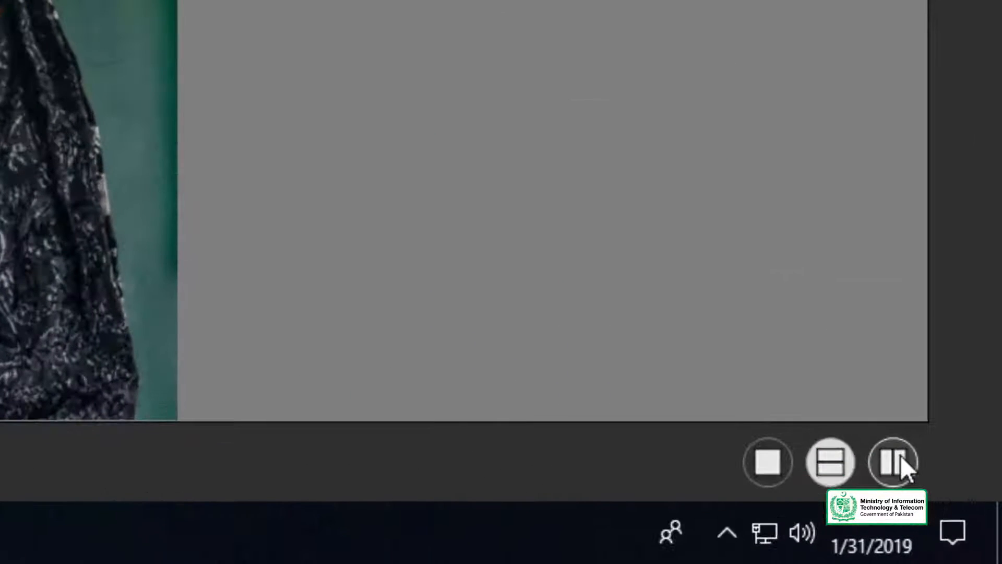
pyautogui.click(965, 529)
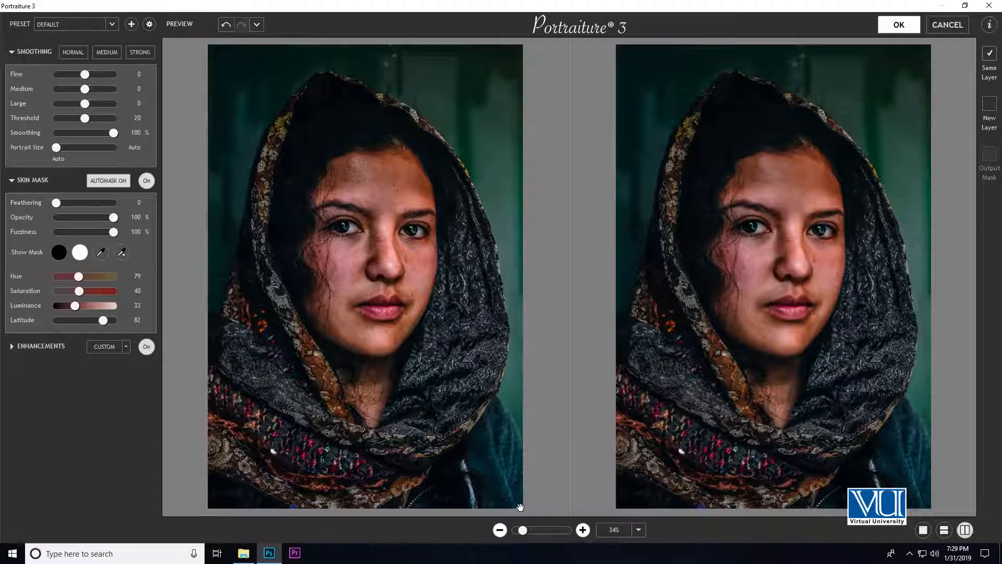
# - Compare the original and smoothed skin at zoom levels between 25% and 100%
pyautogui.click(500, 530)
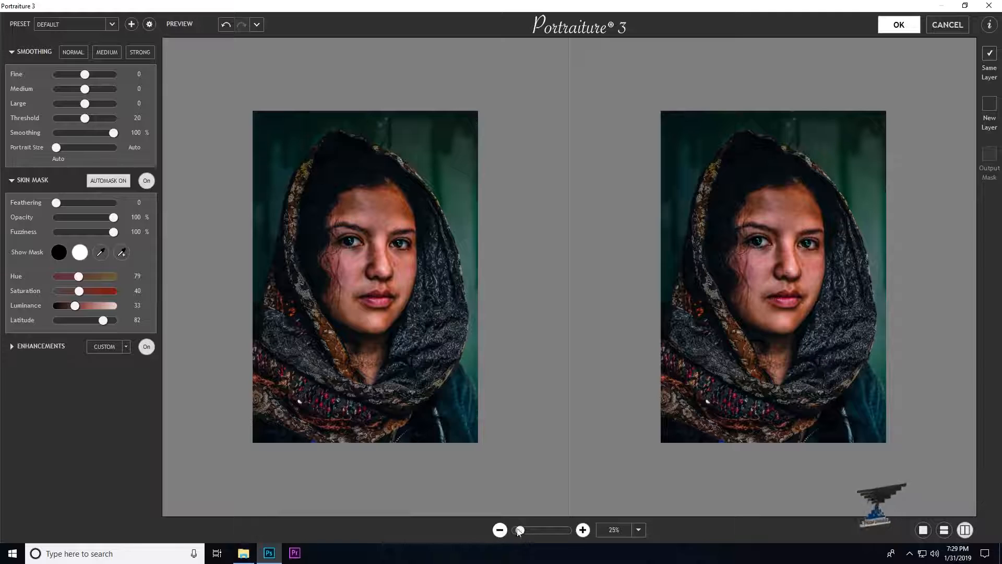
pyautogui.click(582, 529)
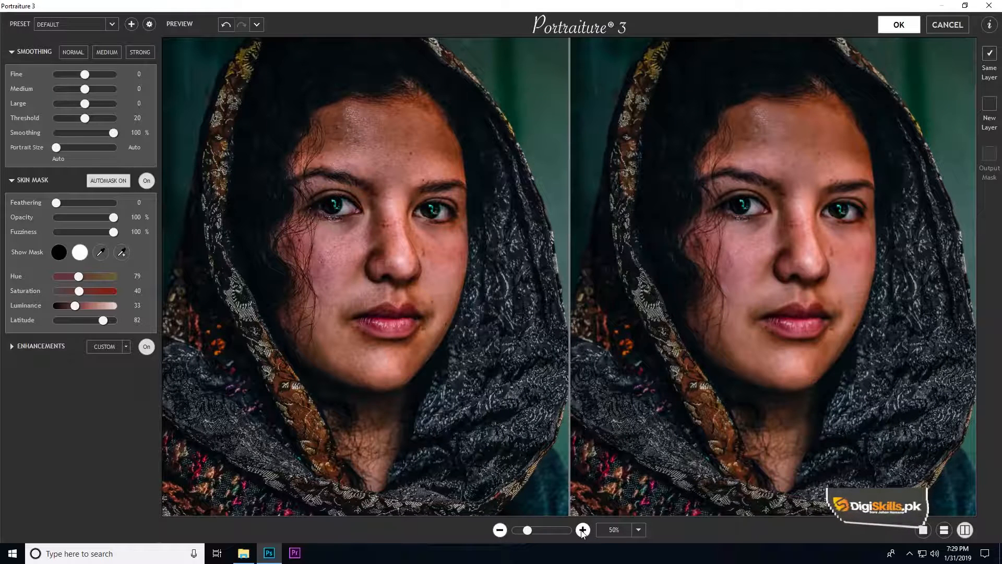
pyautogui.click(583, 529)
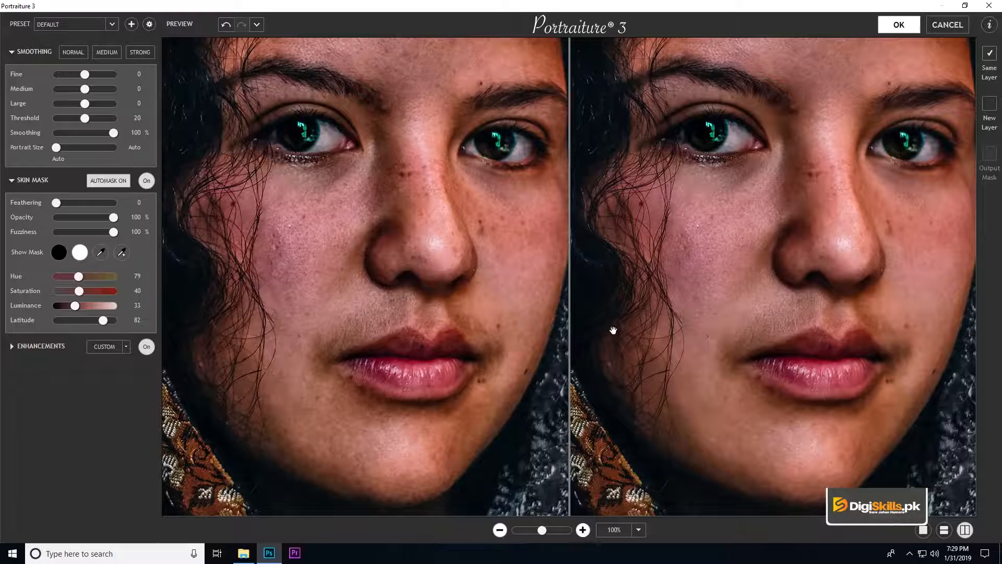
pyautogui.moveTo(566, 346)
pyautogui.mouseDown()
pyautogui.moveTo(543, 351)
pyautogui.moveTo(562, 356)
pyautogui.mouseUp()
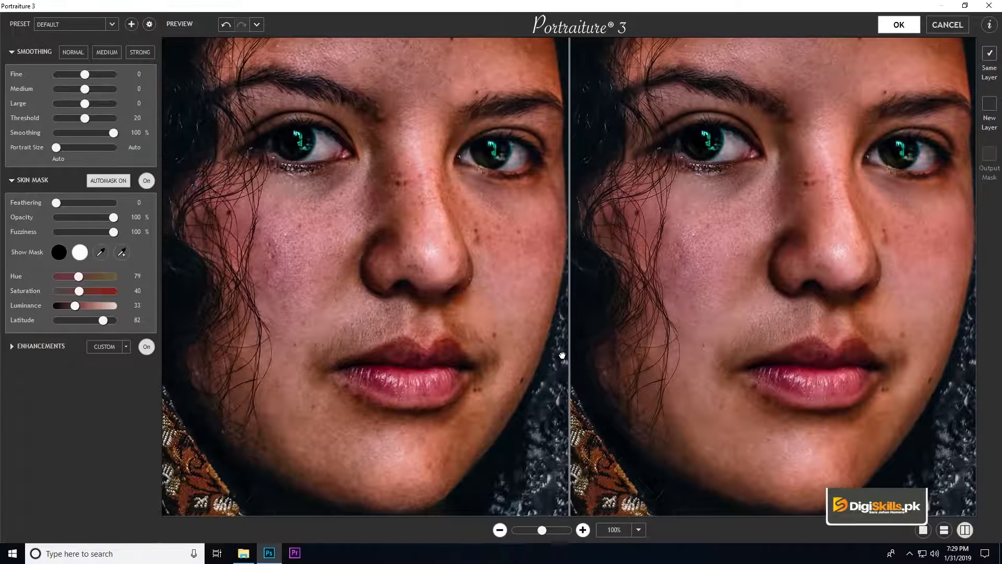
pyautogui.click(499, 530)
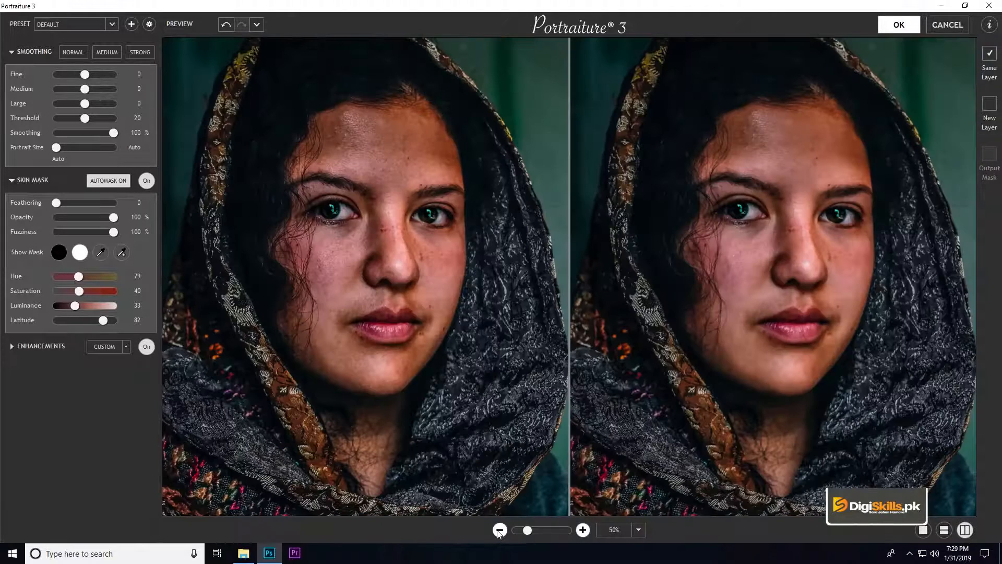
pyautogui.click(499, 530)
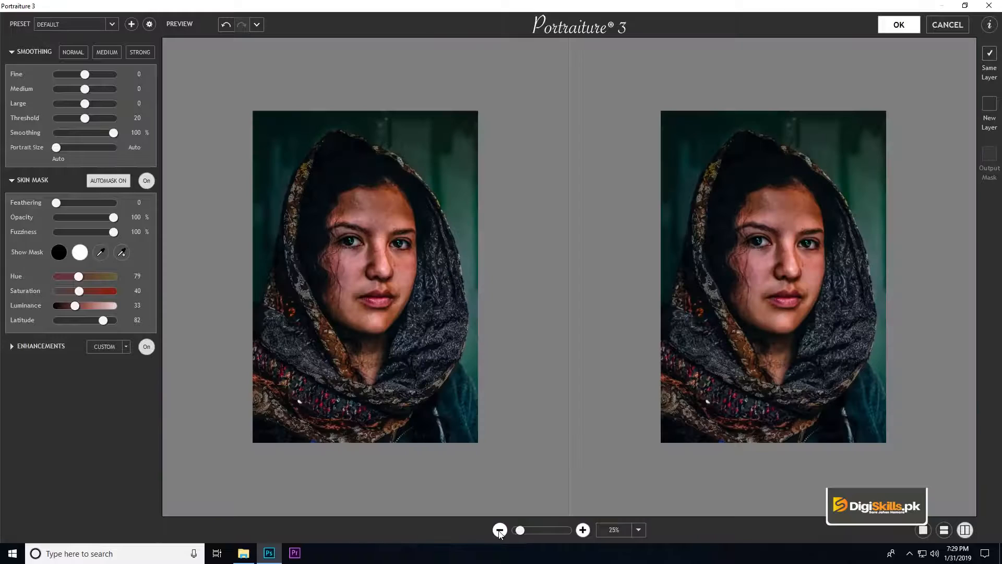
# - Set the filter to output its result to a new layer
pyautogui.click(583, 530)
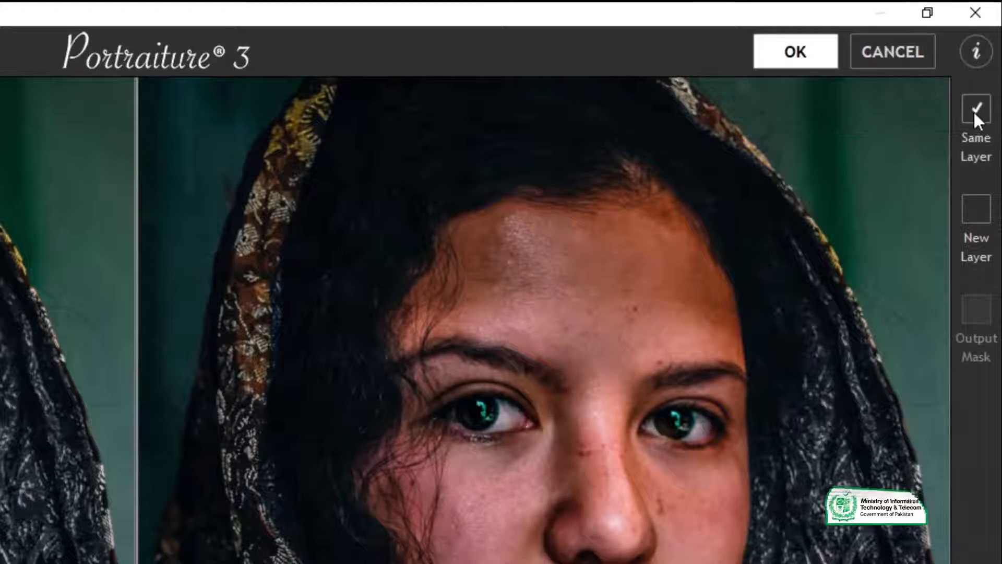
pyautogui.click(978, 206)
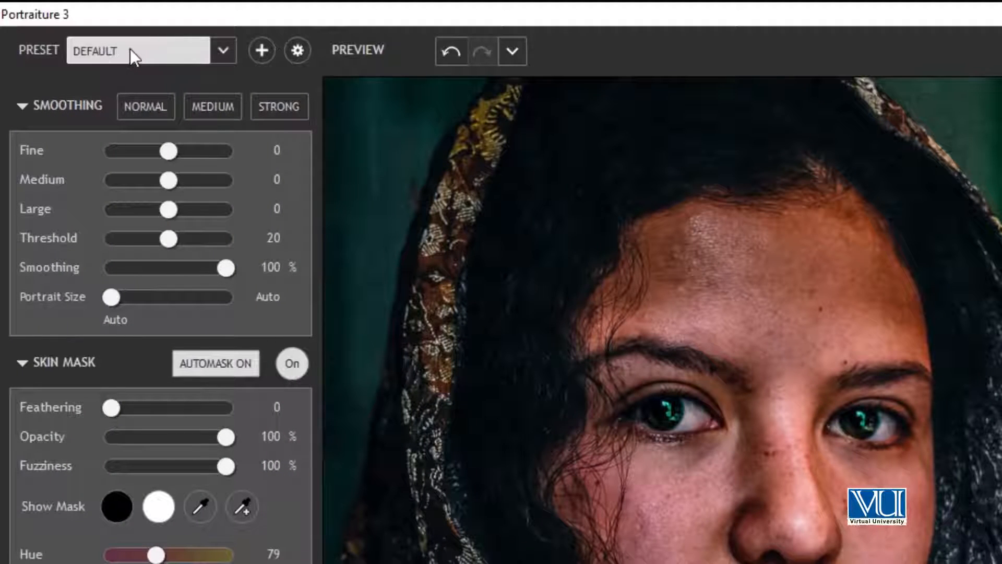
# - Try the Normal, Medium and Strong smoothing presets on the face, and return to the Default preset
pyautogui.click(130, 49)
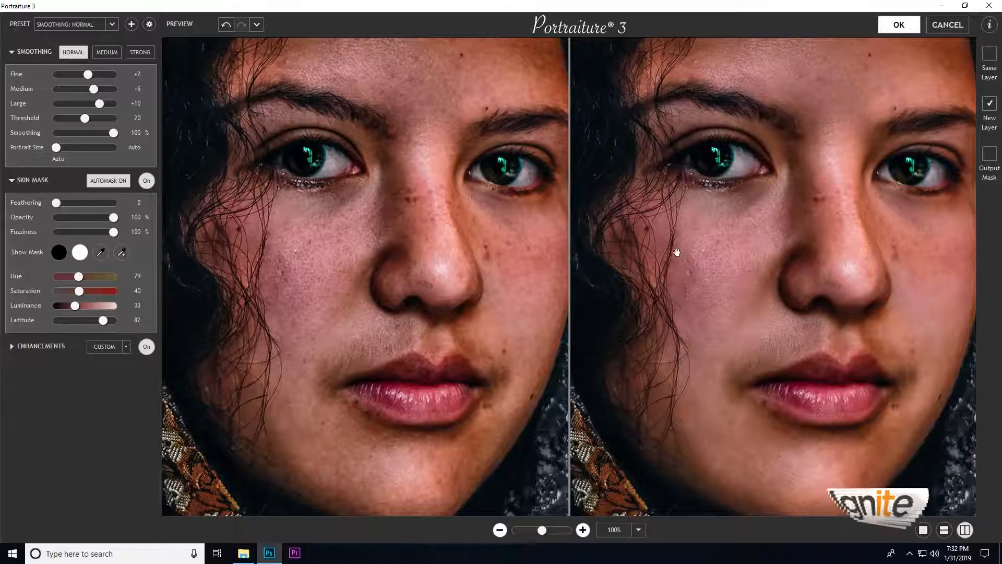
pyautogui.click(71, 30)
pyautogui.click(93, 106)
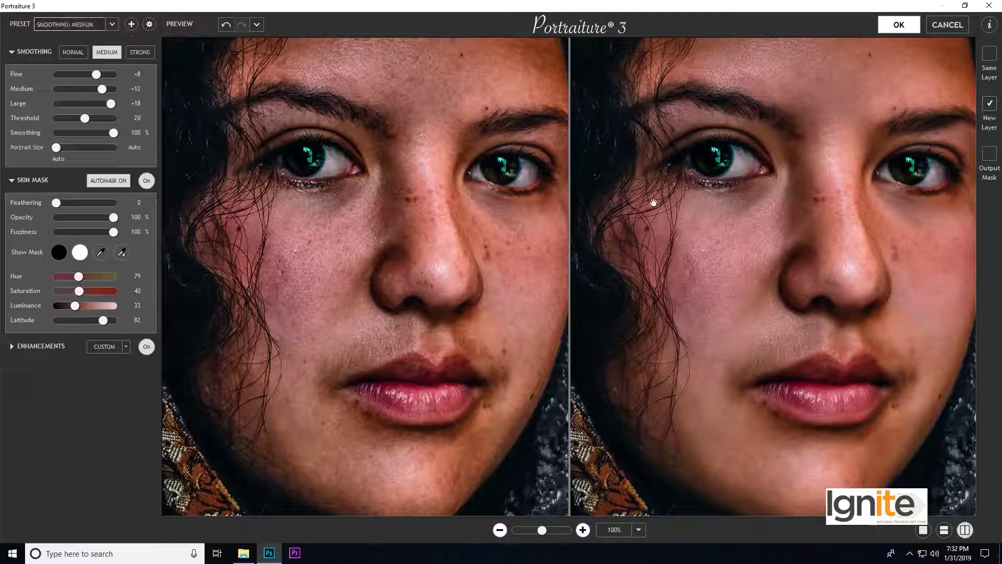
pyautogui.click(73, 24)
pyautogui.click(110, 137)
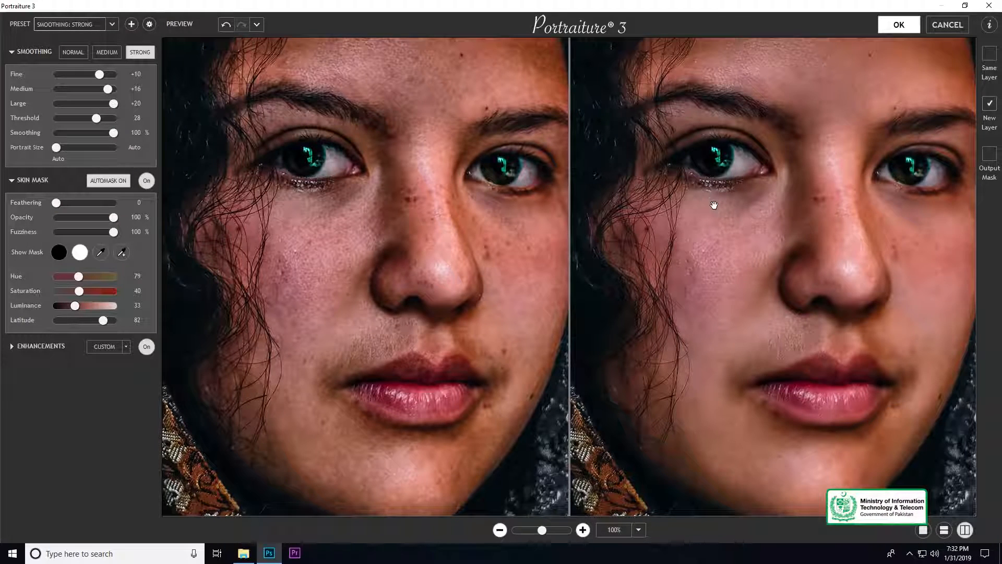
pyautogui.moveTo(714, 235)
pyautogui.mouseDown()
pyautogui.moveTo(697, 246)
pyautogui.moveTo(712, 244)
pyautogui.mouseUp()
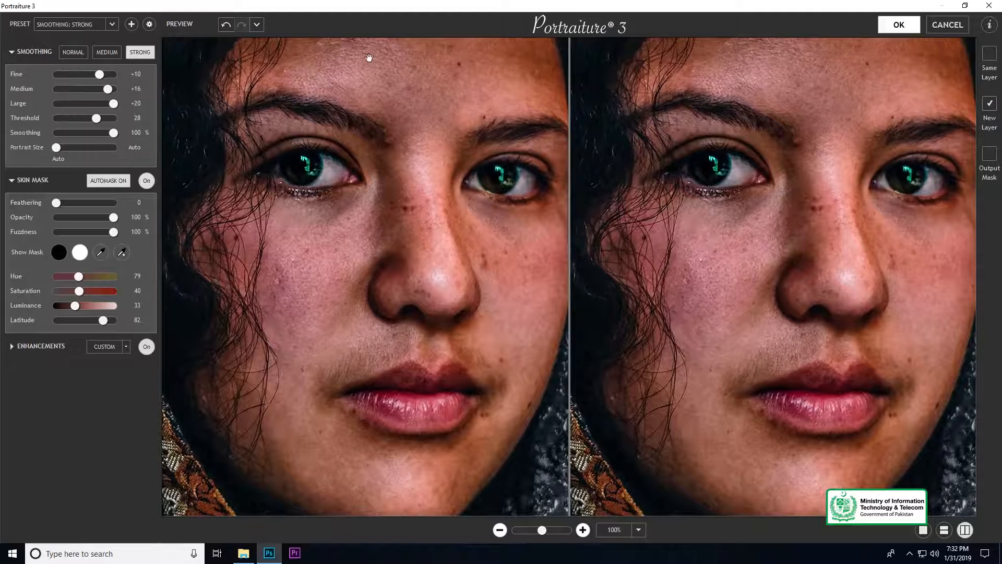
pyautogui.click(71, 24)
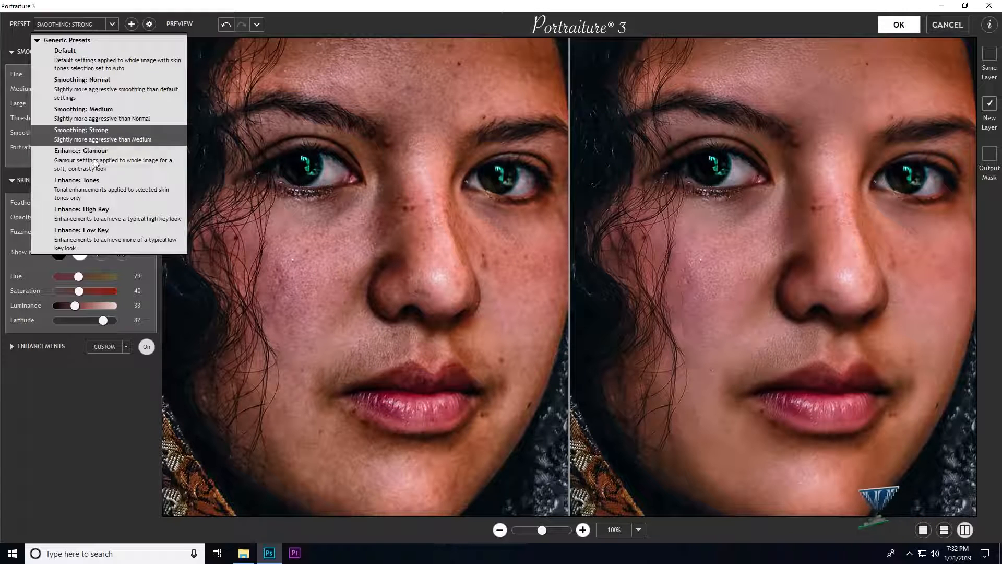
pyautogui.click(78, 62)
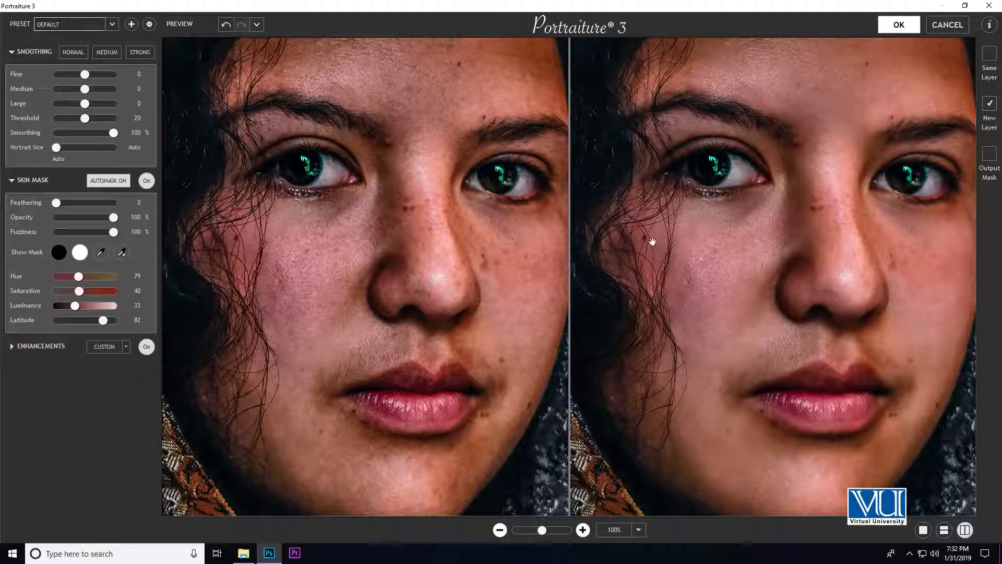
# - Try the Enhance: Glamour preset on the portrait and return to the Default preset
pyautogui.click(71, 25)
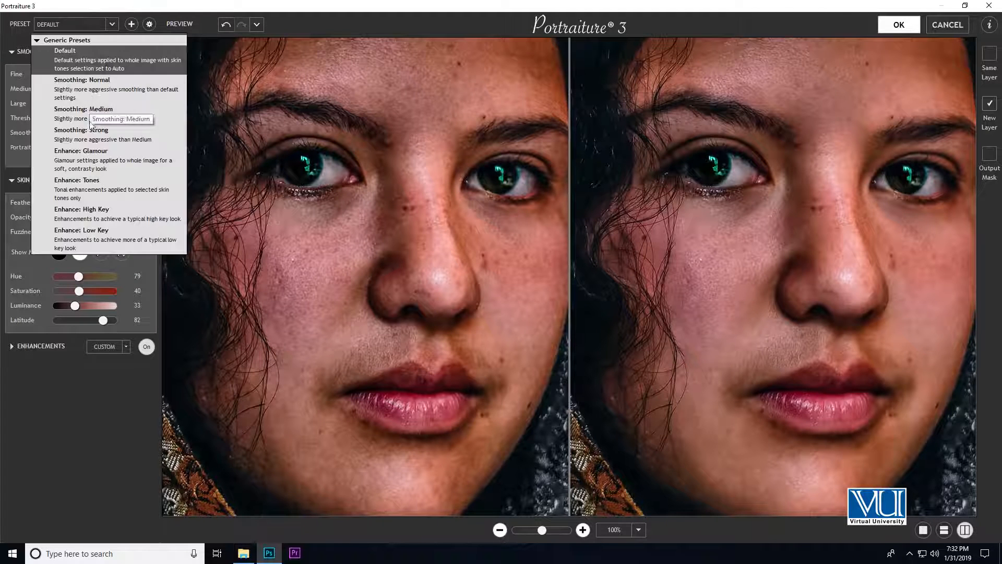
pyautogui.click(95, 157)
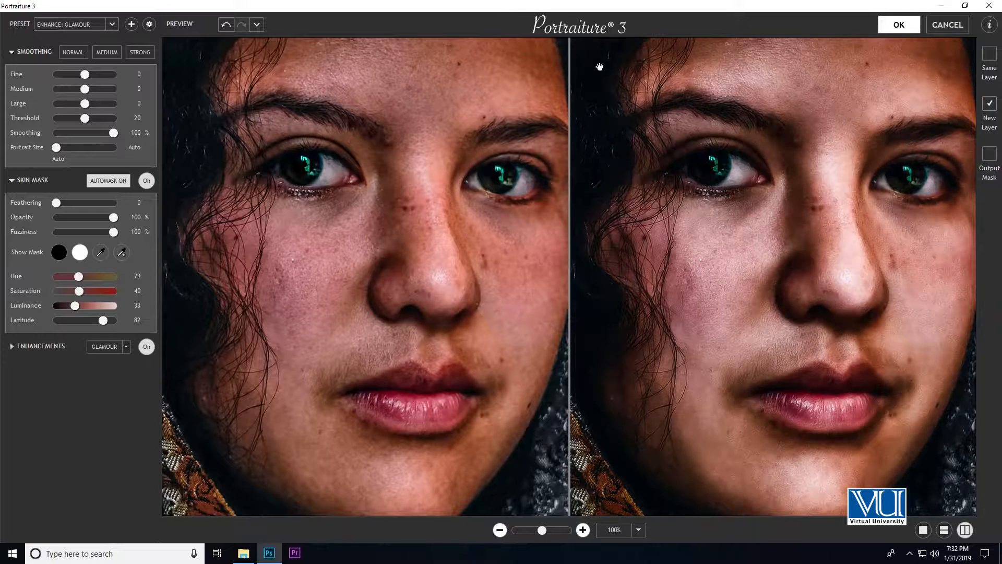
pyautogui.moveTo(788, 288); pyautogui.dragTo(756, 270)
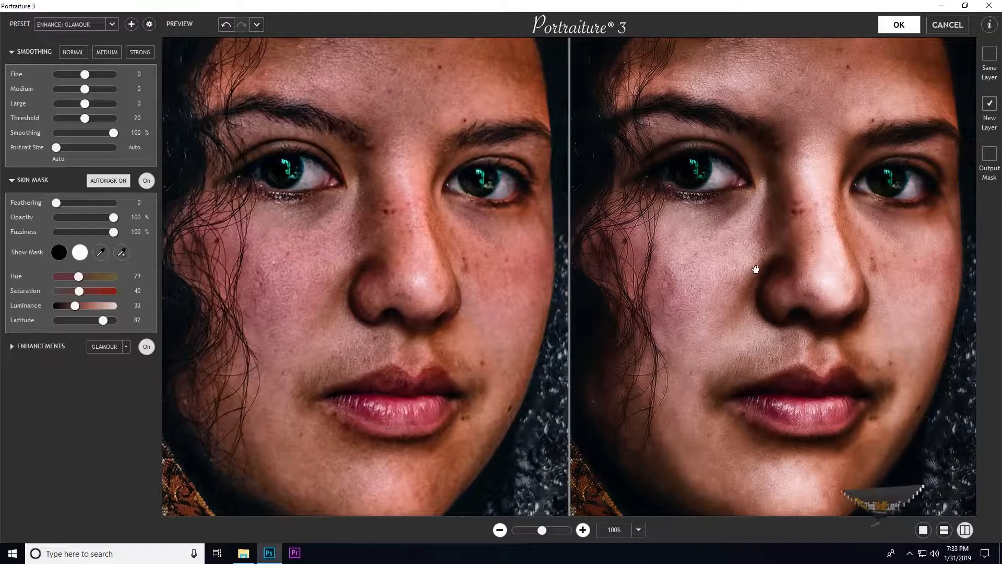
pyautogui.click(52, 23)
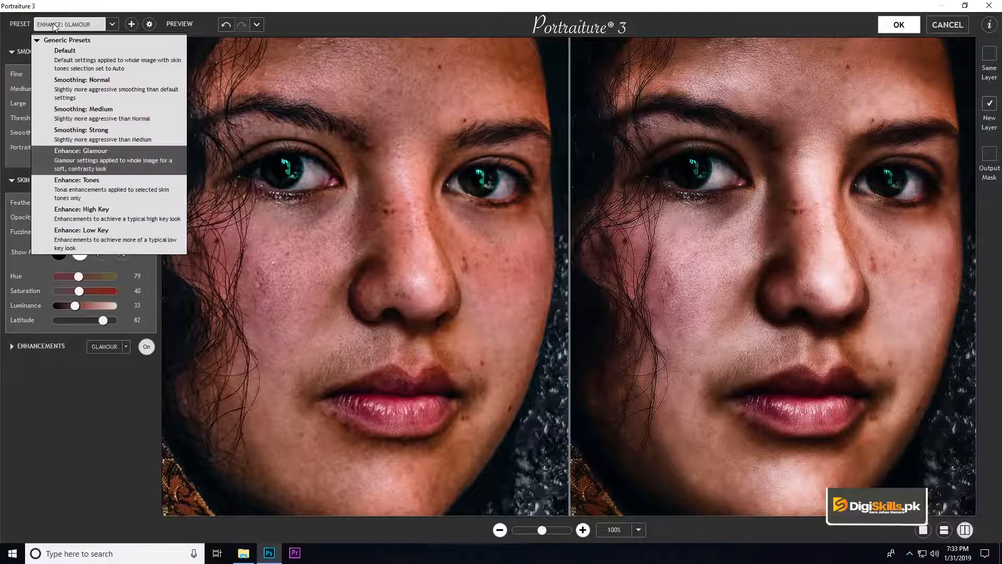
pyautogui.click(63, 53)
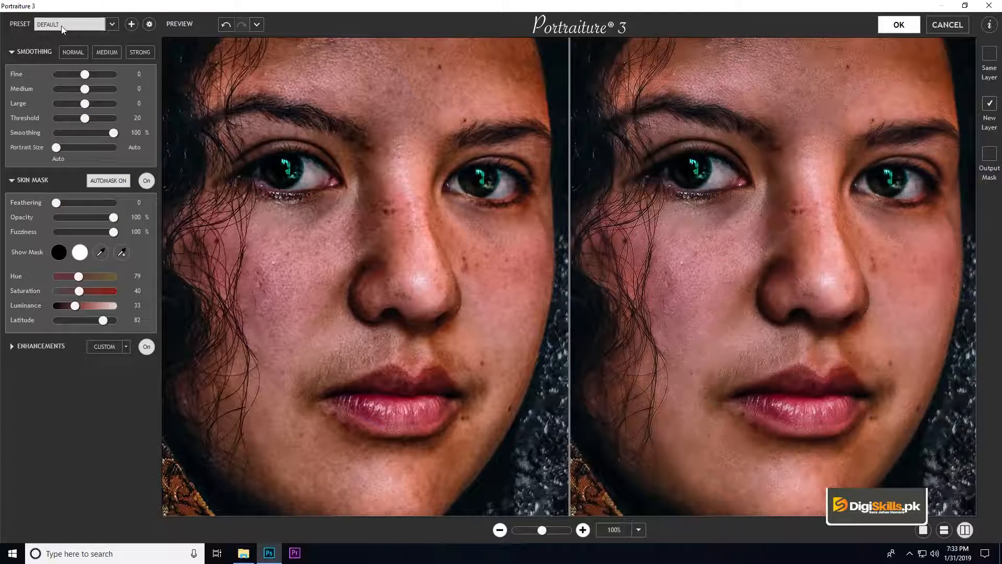
# - Try the Enhance: Tones preset and inspect its effect on the face
pyautogui.click(61, 26)
pyautogui.click(83, 184)
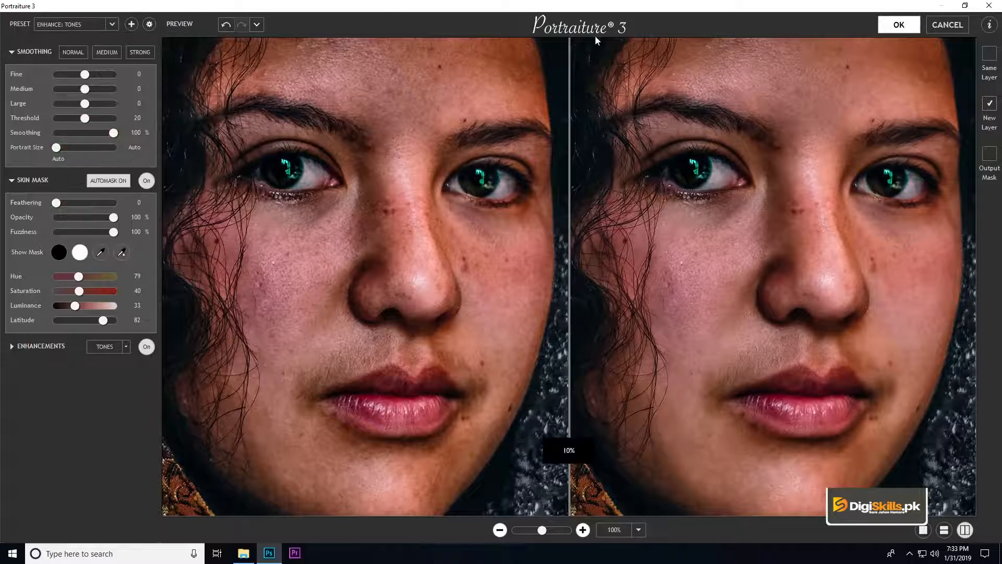
pyautogui.moveTo(679, 278)
pyautogui.mouseDown()
pyautogui.moveTo(652, 277)
pyautogui.moveTo(673, 277)
pyautogui.mouseUp()
pyautogui.moveTo(637, 126); pyautogui.dragTo(643, 136)
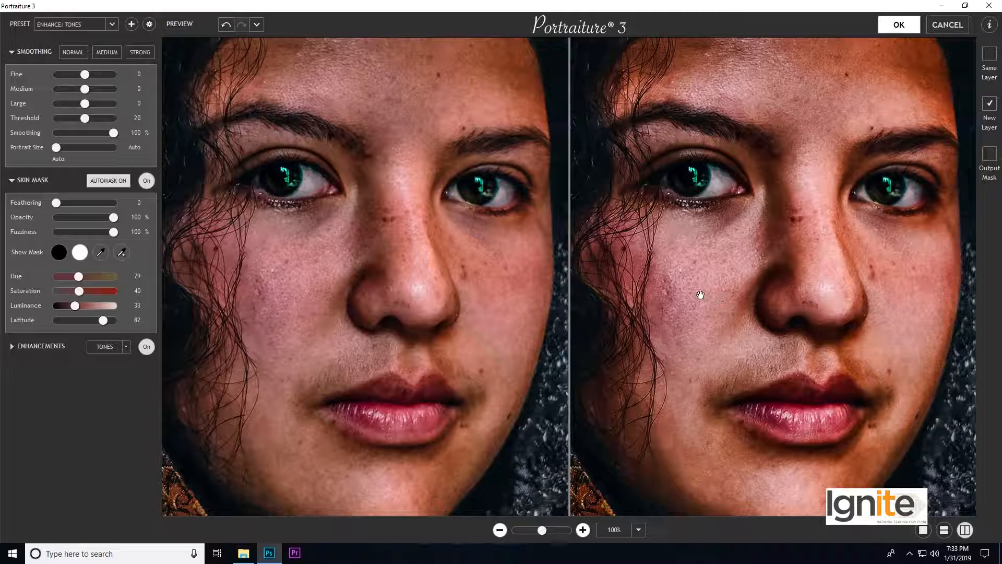
# - Try the Enhance: High Key and Enhance: Low Key presets, and return to the Default preset
pyautogui.click(79, 33)
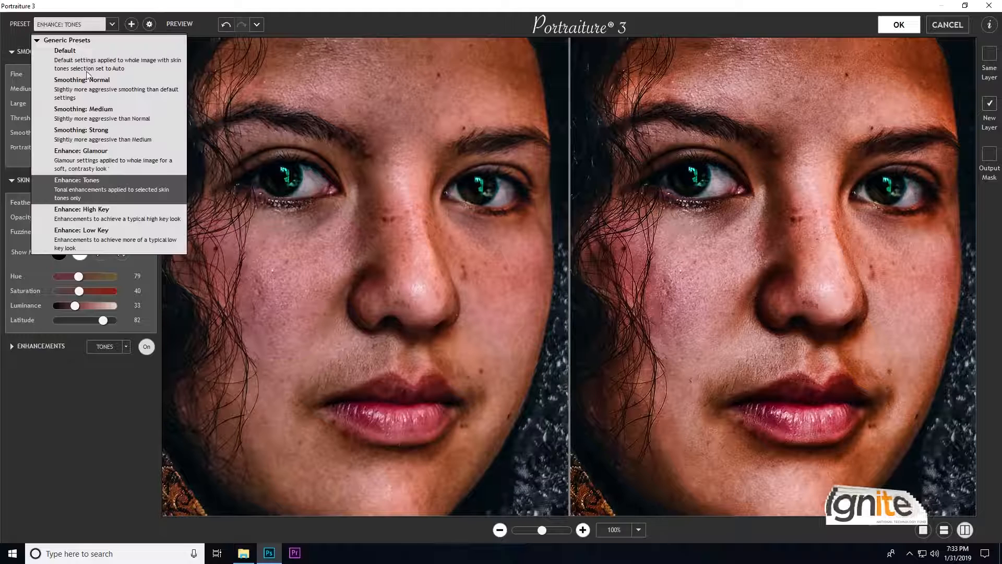
pyautogui.click(118, 213)
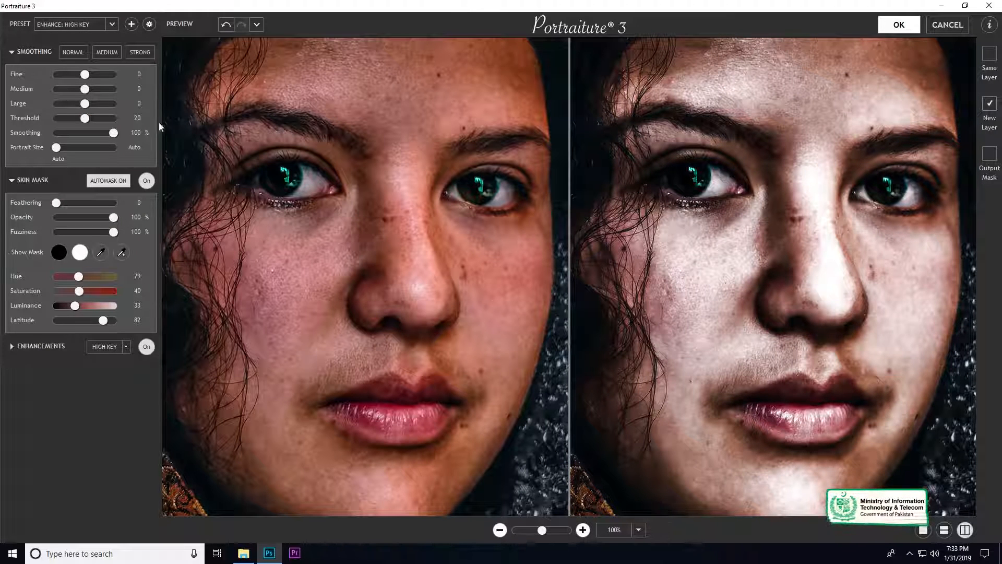
pyautogui.click(63, 24)
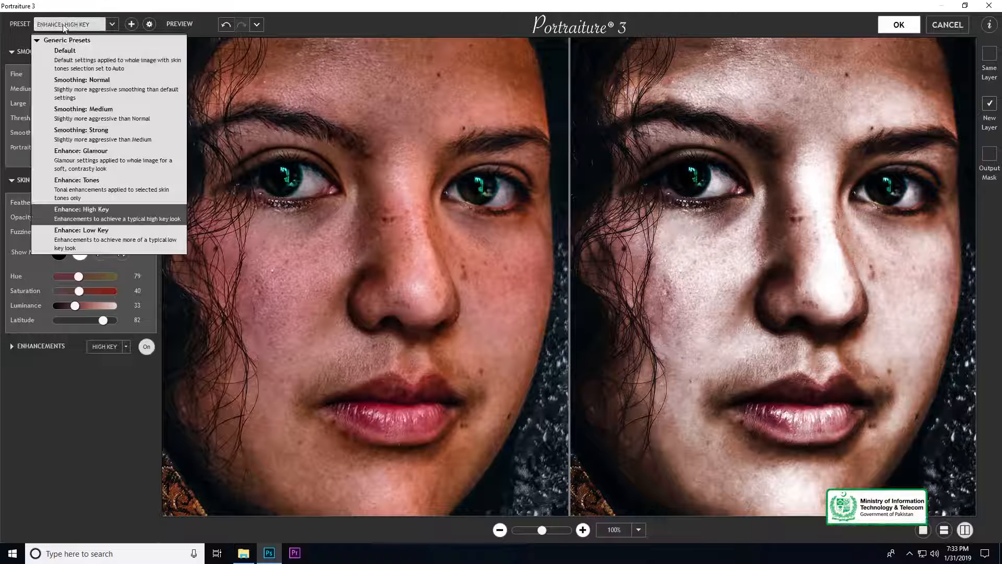
pyautogui.click(68, 236)
pyautogui.click(102, 22)
pyautogui.click(86, 48)
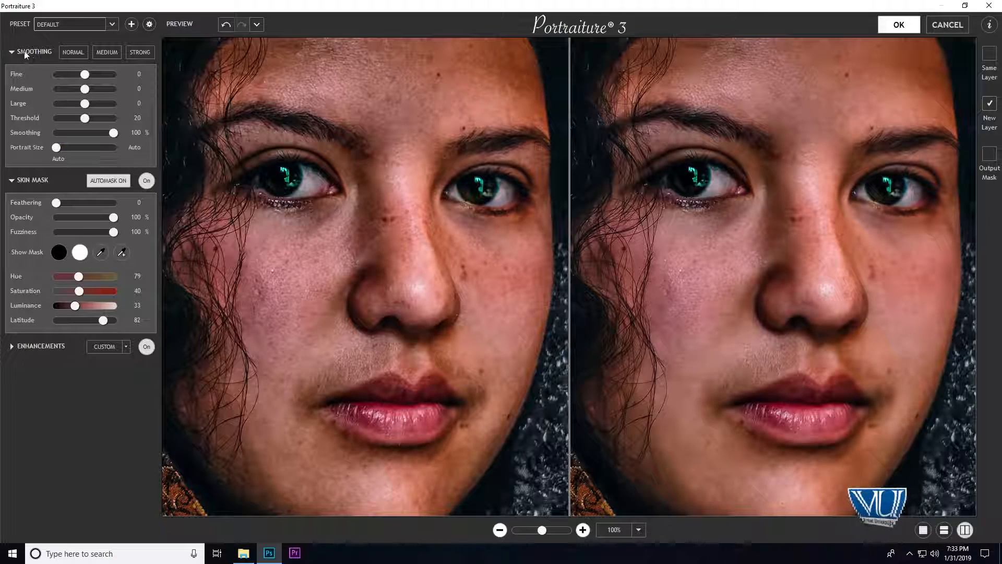
# - Reapply the Smoothing: Normal preset to see its slider settings, and return to the Default preset
pyautogui.click(61, 26)
pyautogui.click(81, 83)
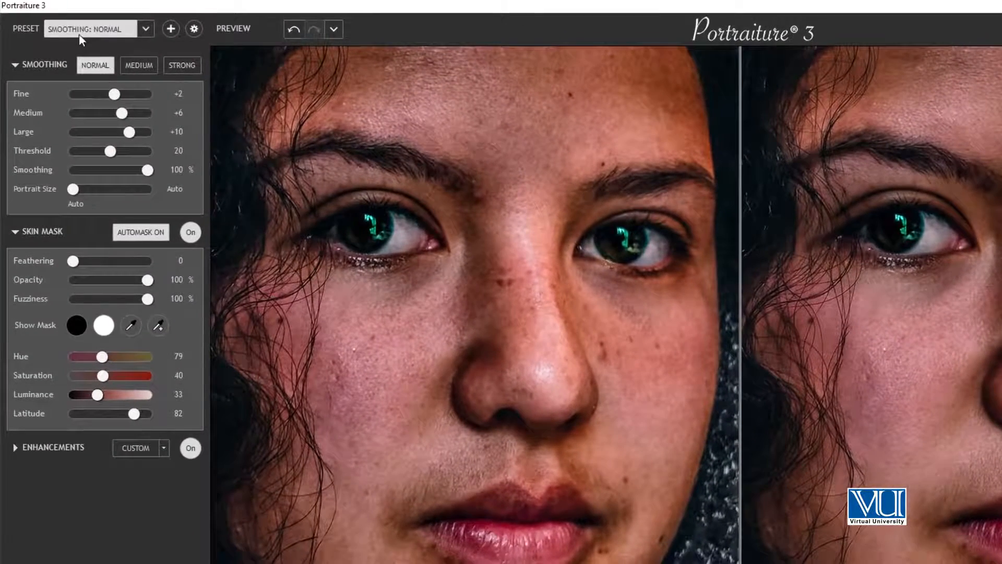
pyautogui.click(63, 27)
pyautogui.click(87, 62)
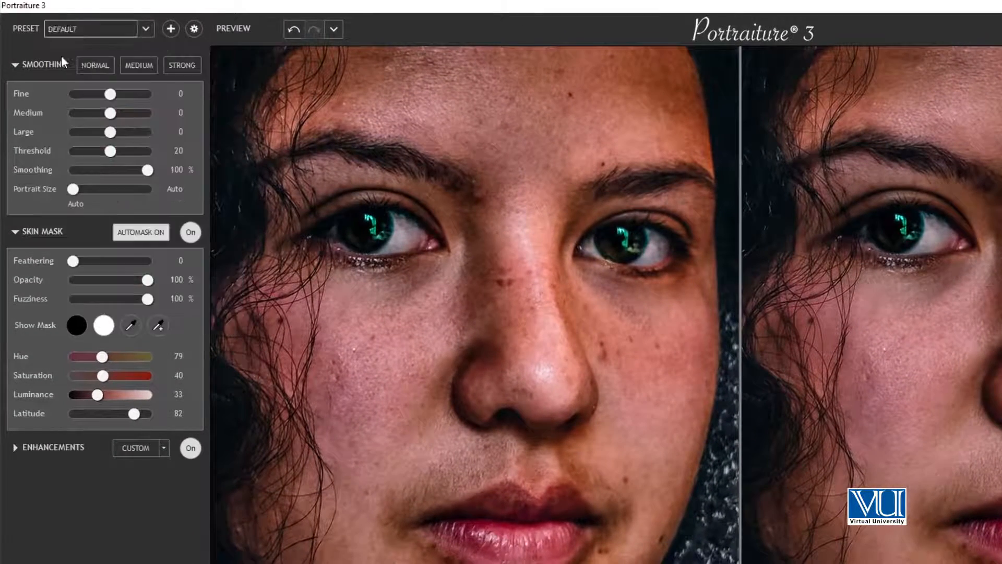
# - Collapse the Skin Mask settings and leave only the Smoothing settings expanded
pyautogui.click(15, 66)
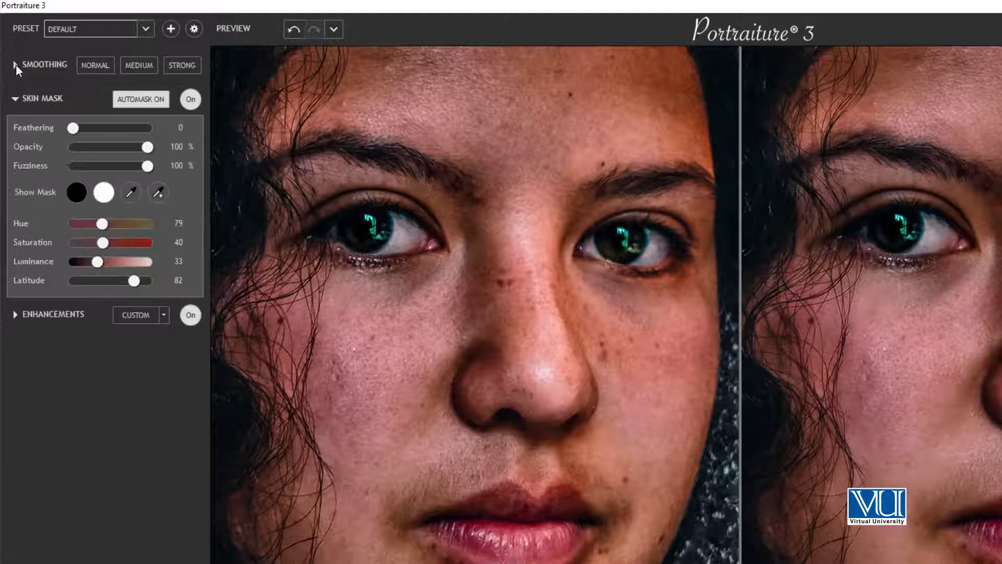
pyautogui.click(12, 98)
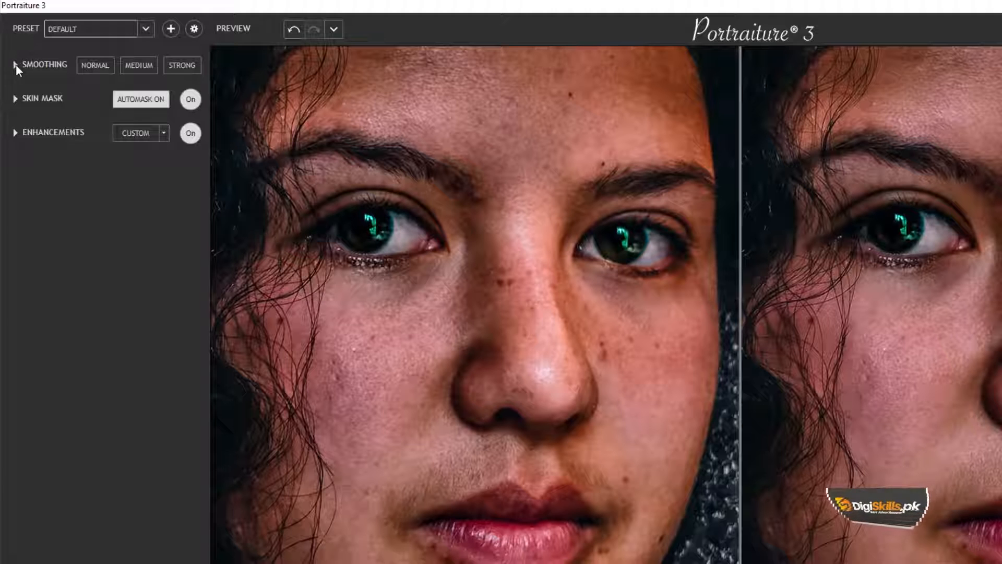
pyautogui.click(16, 66)
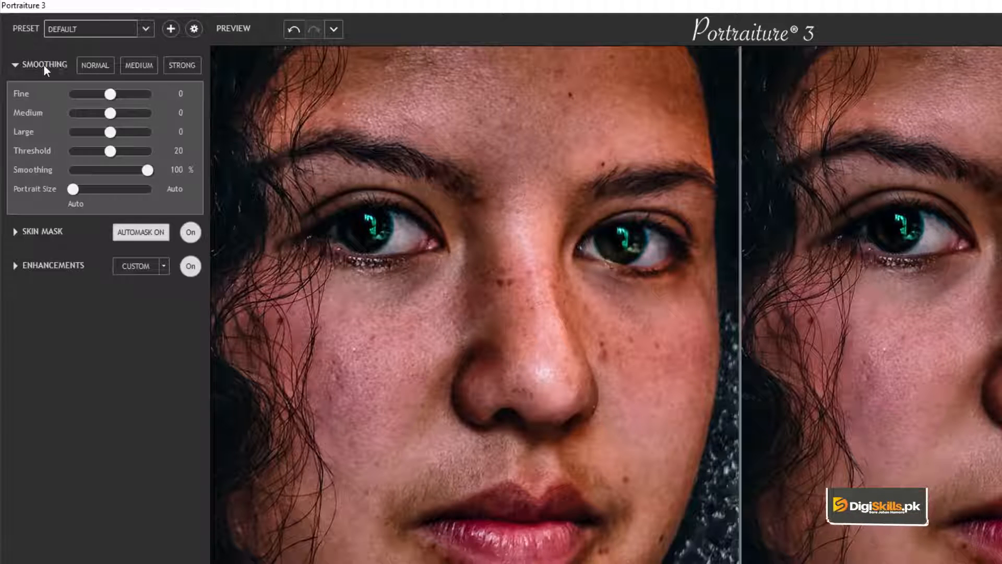
# - Try the Normal, Medium and Strong smoothing levels on the portrait and return to the Default preset
pyautogui.click(82, 67)
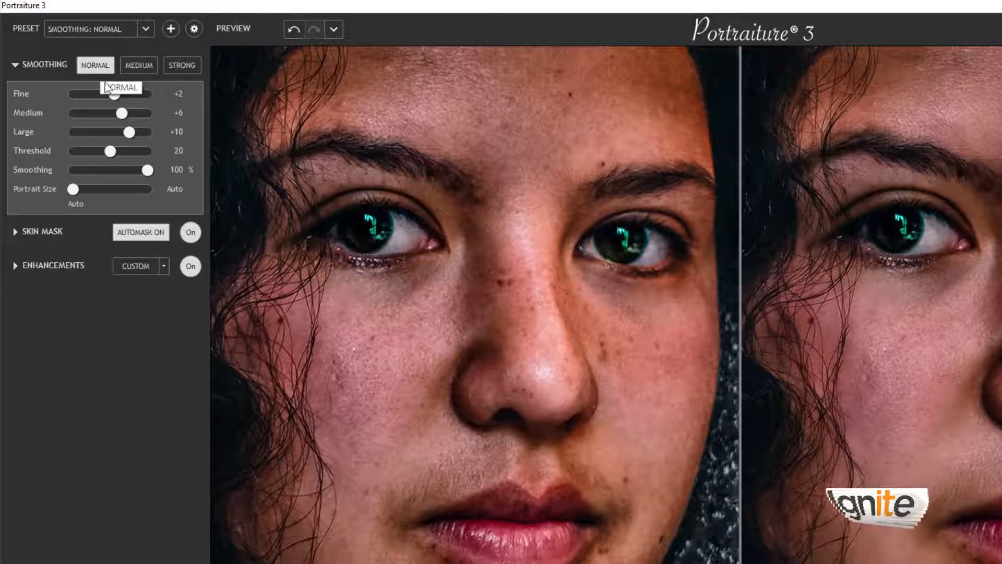
pyautogui.click(135, 65)
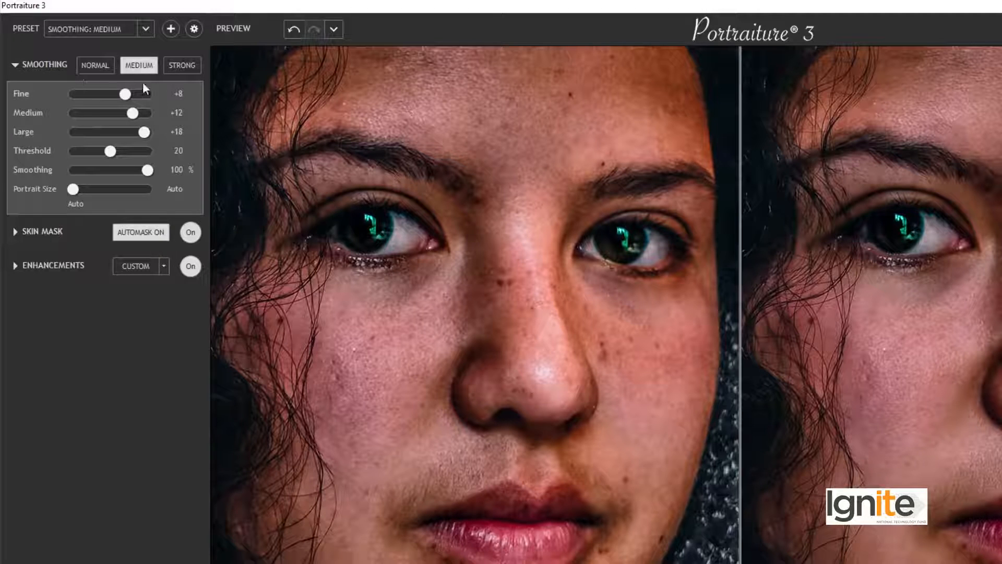
pyautogui.click(180, 69)
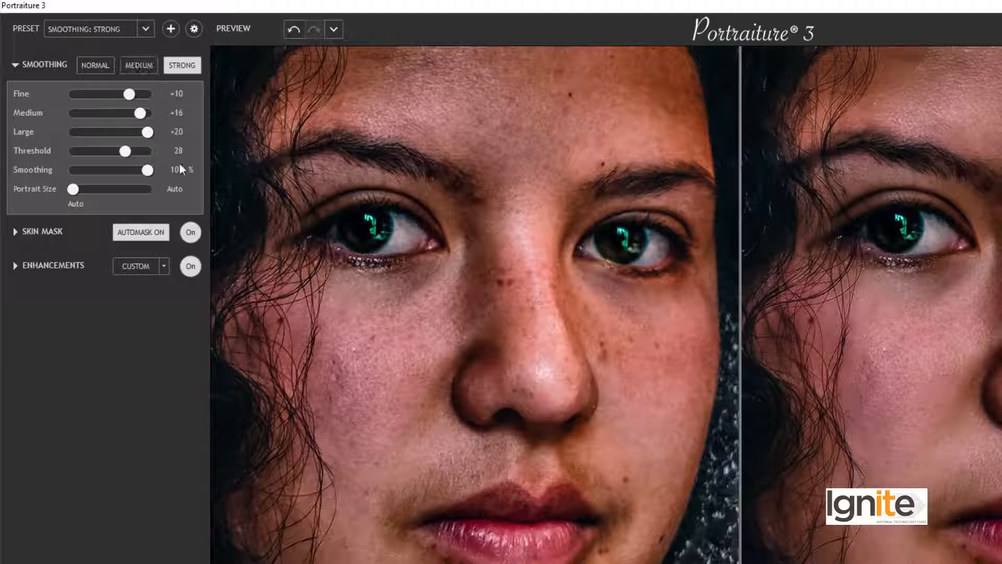
pyautogui.click(97, 34)
pyautogui.click(102, 62)
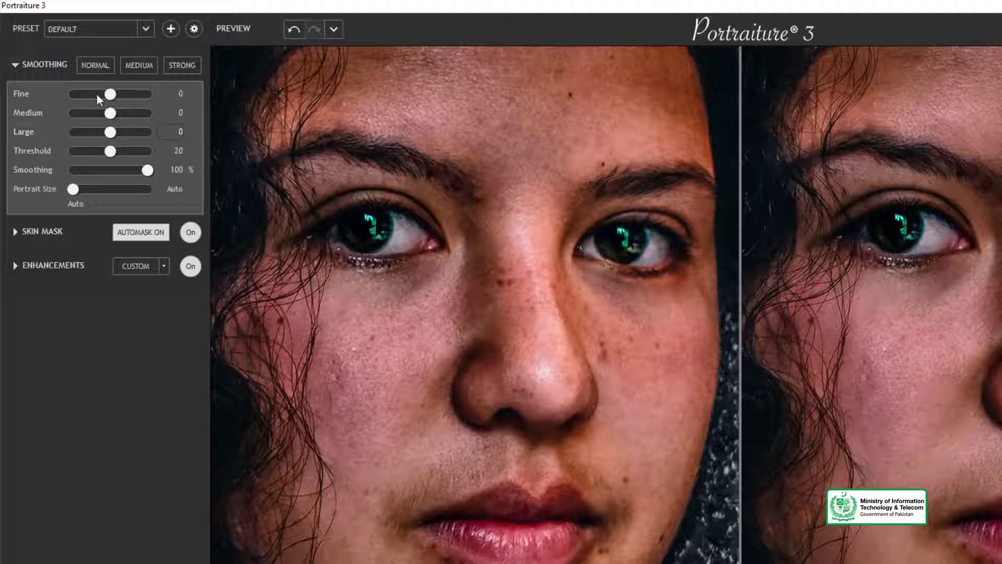
# - Set the smoothing values to Fine +9, Medium +7 and Large +7, with the Smoothing amount at 100%
pyautogui.moveTo(108, 98); pyautogui.dragTo(125, 135)
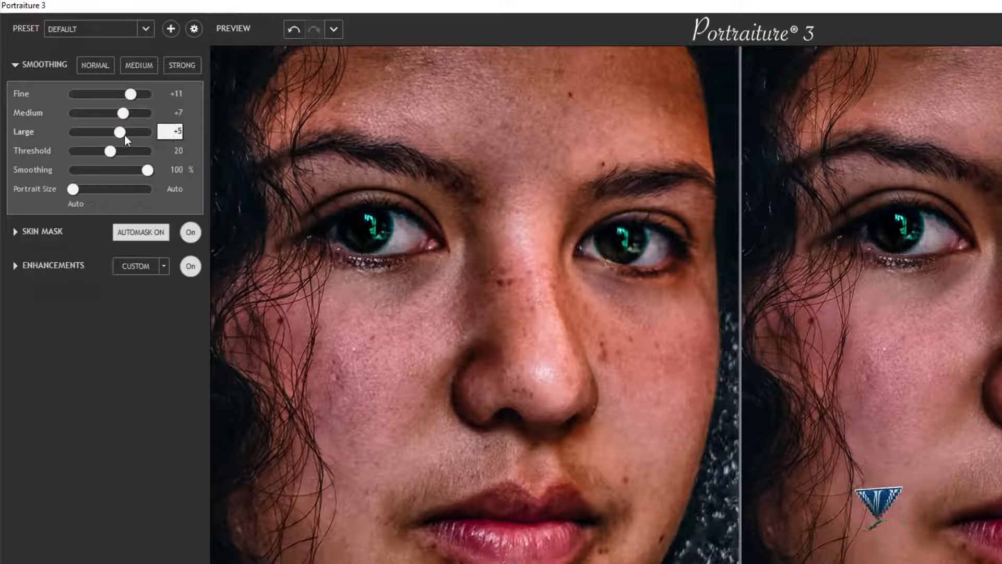
pyautogui.moveTo(131, 94); pyautogui.dragTo(127, 94)
pyautogui.moveTo(120, 131); pyautogui.dragTo(127, 132)
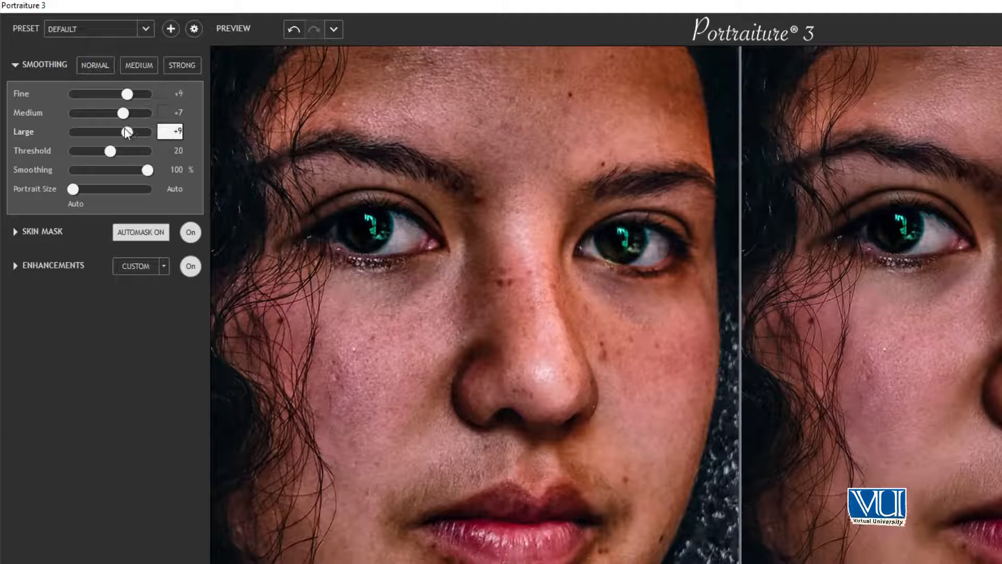
pyautogui.click(127, 93)
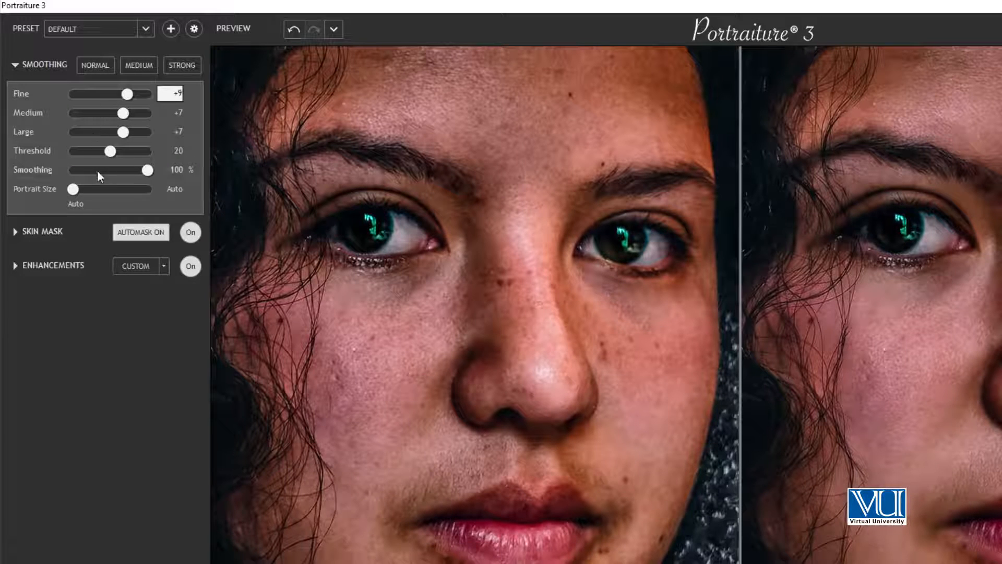
pyautogui.click(148, 170)
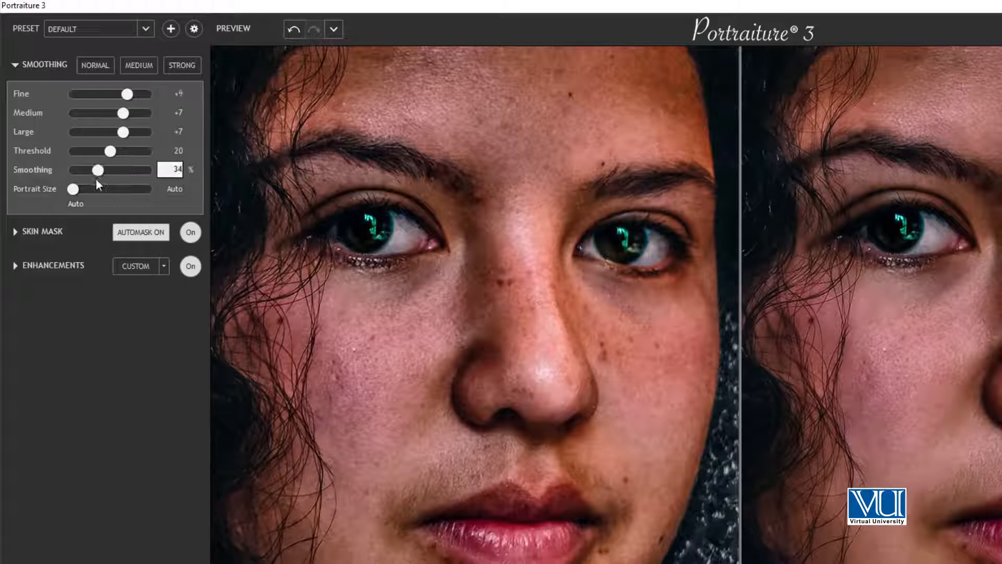
pyautogui.moveTo(107, 168); pyautogui.dragTo(152, 172)
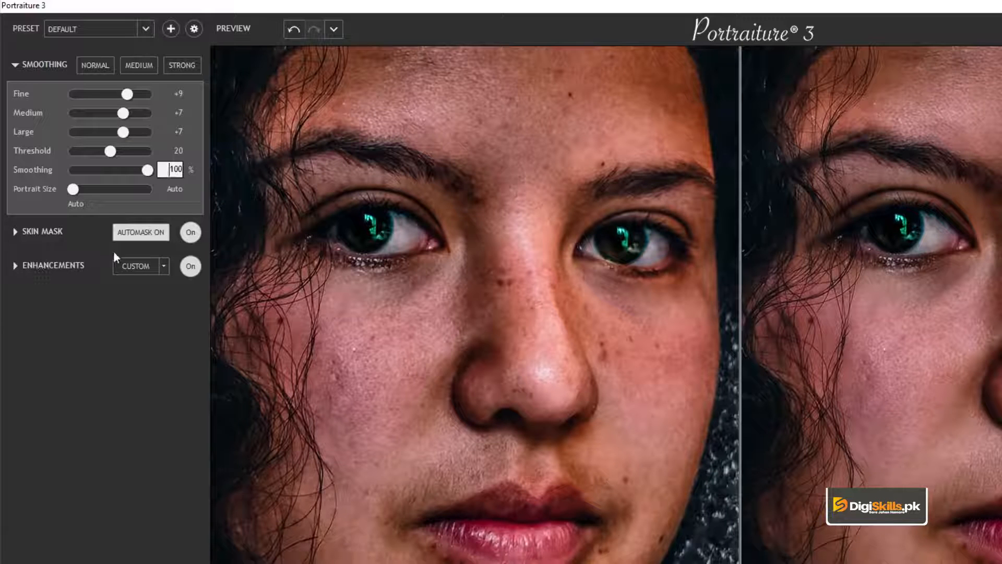
# - Turn off the skin color mask, keeping its settings collapsed
pyautogui.click(15, 233)
pyautogui.click(14, 233)
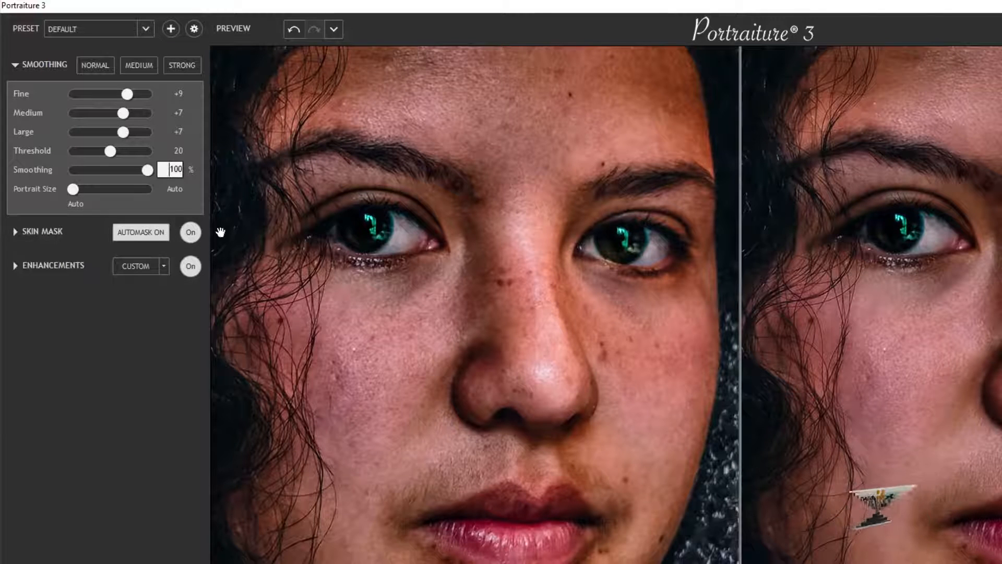
pyautogui.click(185, 233)
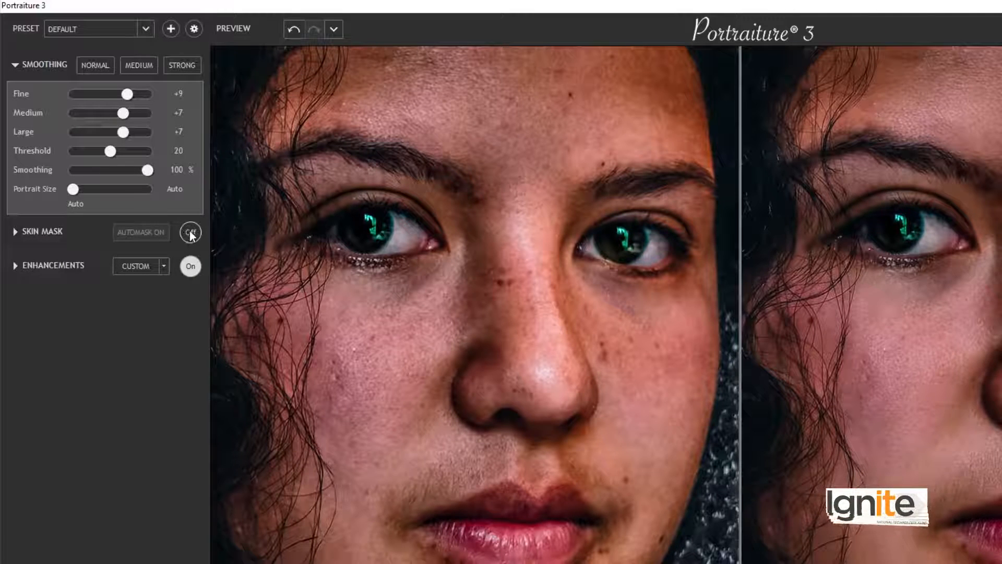
pyautogui.click(95, 66)
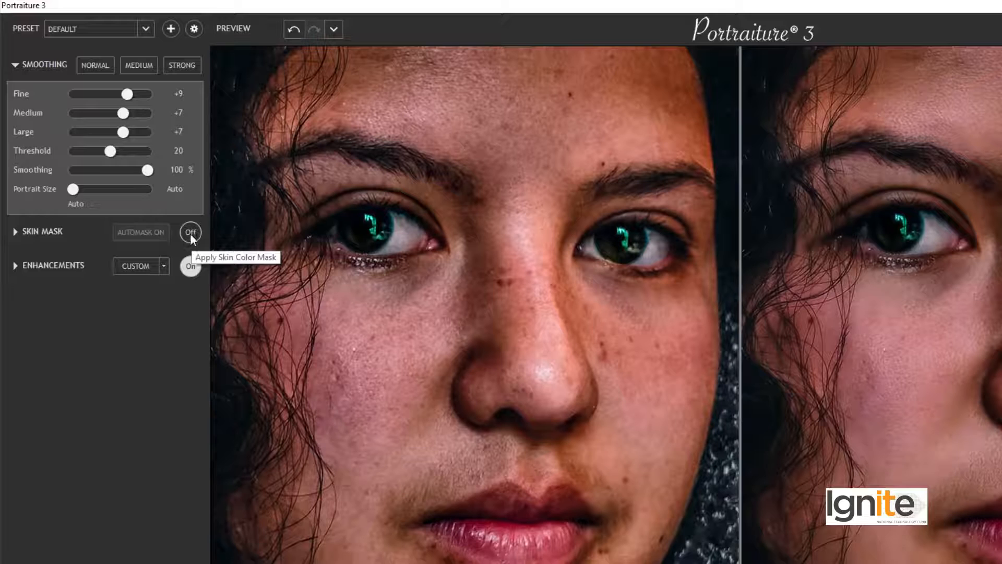
# - Expand the Enhancements settings and set Sharpness to 30, checking its effect on the face
pyautogui.click(15, 265)
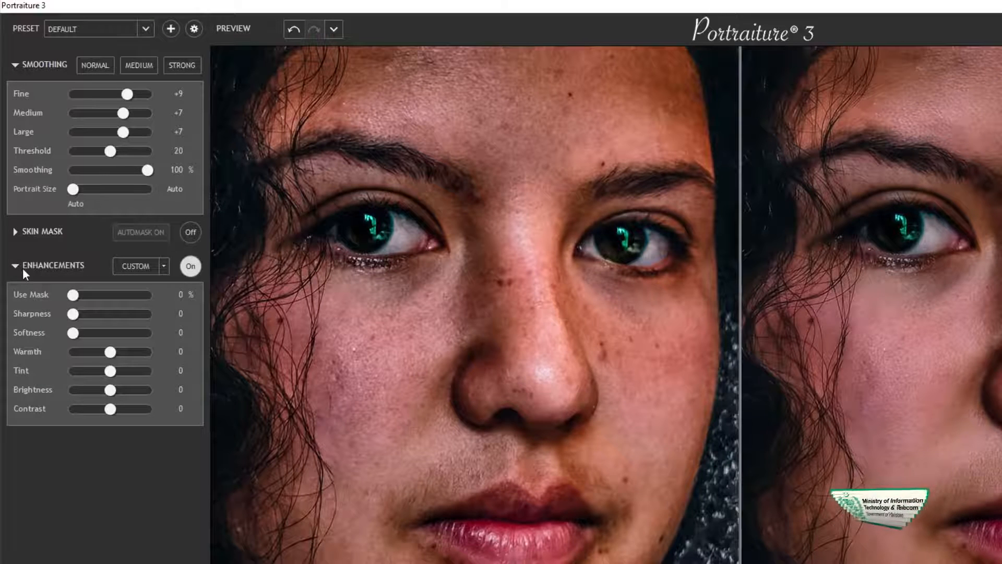
pyautogui.moveTo(90, 316); pyautogui.dragTo(121, 319)
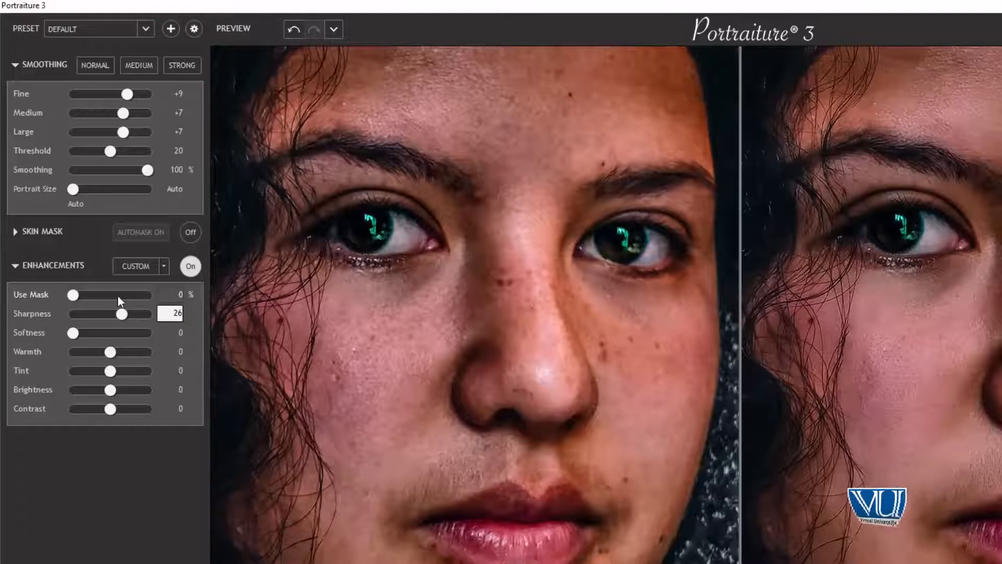
pyautogui.moveTo(130, 315)
pyautogui.mouseDown()
pyautogui.moveTo(137, 314)
pyautogui.moveTo(111, 314)
pyautogui.moveTo(127, 317)
pyautogui.mouseUp()
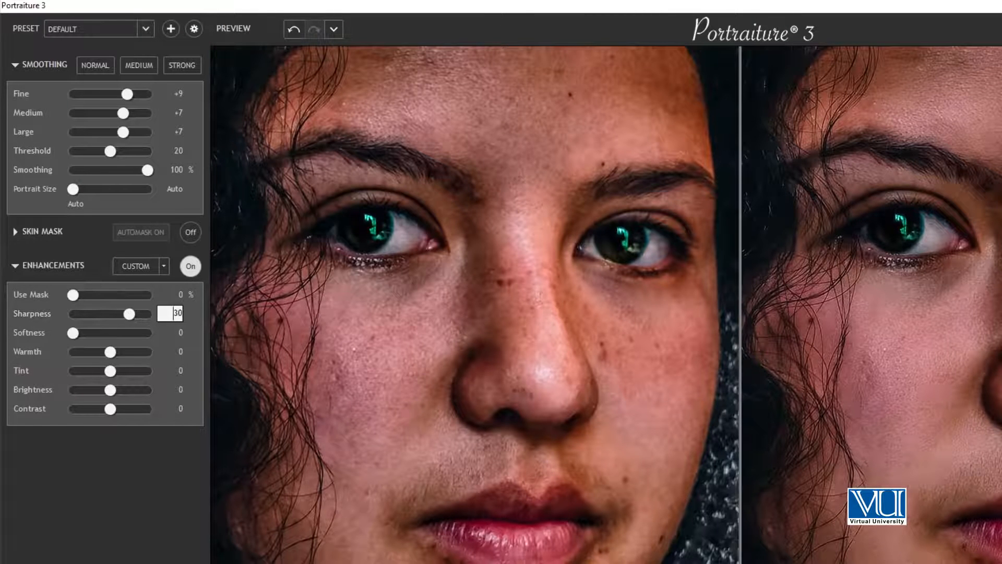
pyautogui.moveTo(913, 452)
pyautogui.mouseDown()
pyautogui.moveTo(893, 332)
pyautogui.moveTo(894, 451)
pyautogui.mouseUp()
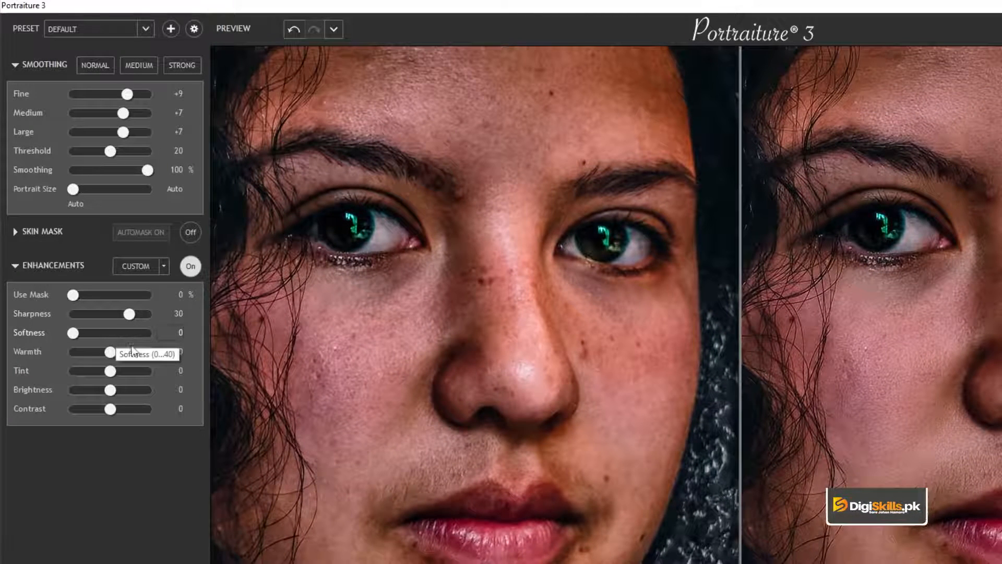
# - Set the enhancement values to Warmth +1, Tint +1, Brightness +4 and Contrast +4
pyautogui.moveTo(111, 355); pyautogui.dragTo(72, 354)
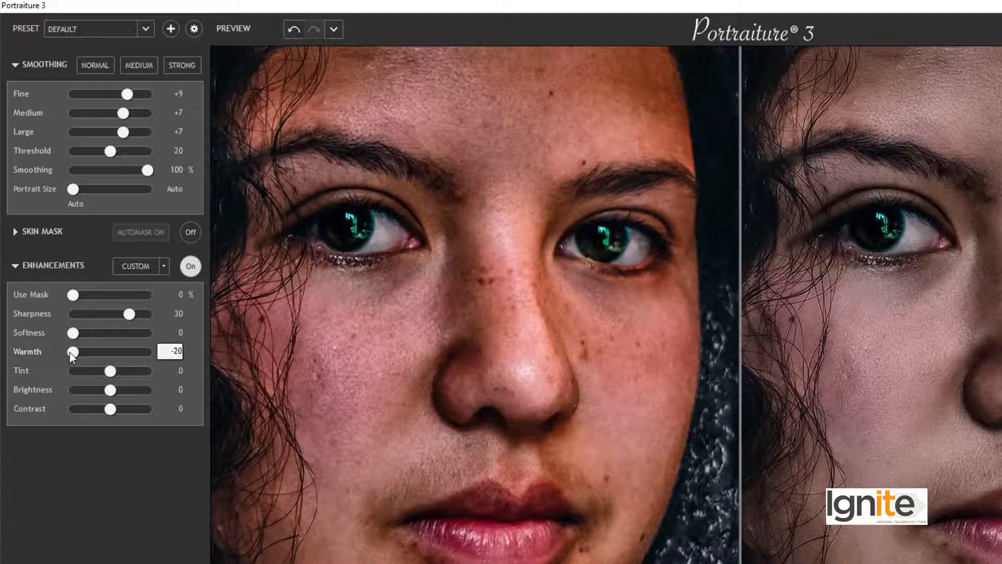
pyautogui.click(110, 351)
pyautogui.moveTo(109, 355); pyautogui.dragTo(117, 390)
pyautogui.click(112, 410)
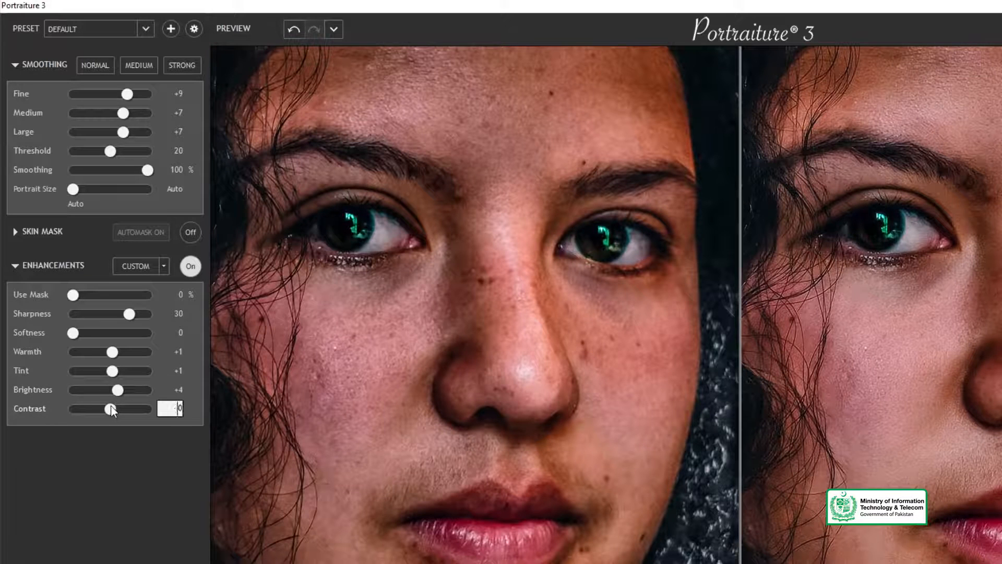
pyautogui.moveTo(122, 413); pyautogui.dragTo(118, 412)
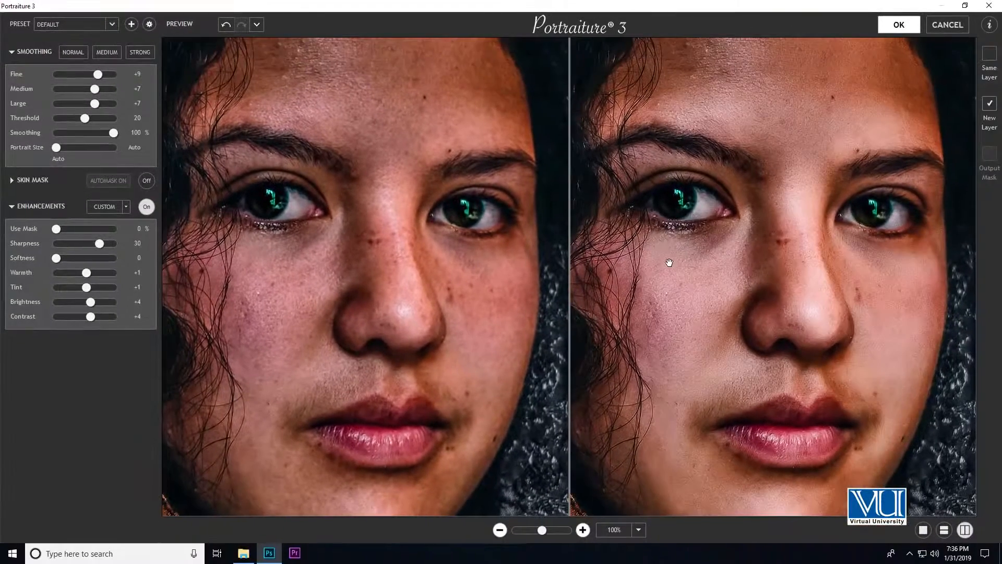
# - Apply the Portraiture filter to the portrait with the New Layer output
pyautogui.moveTo(669, 263); pyautogui.dragTo(663, 250)
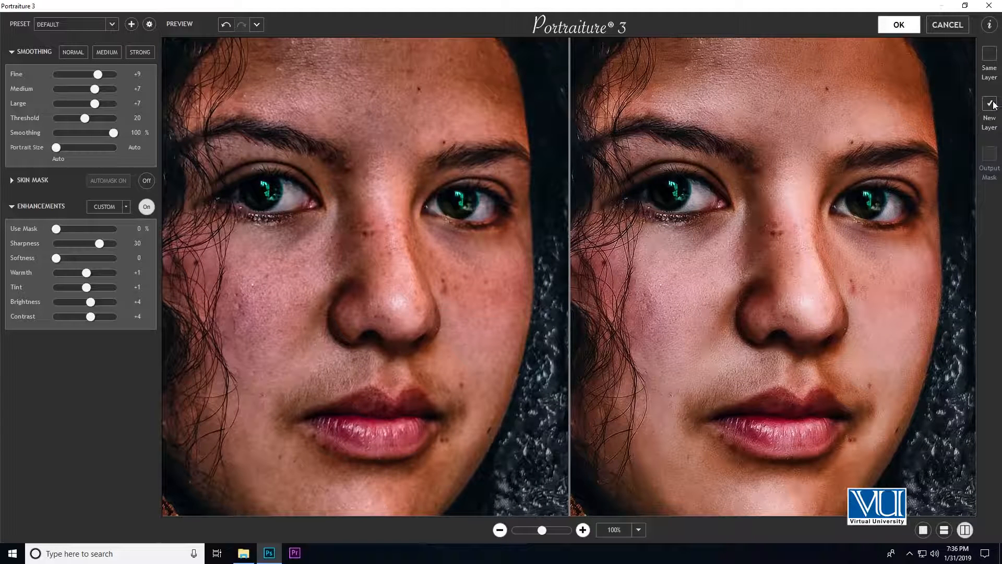
pyautogui.click(893, 27)
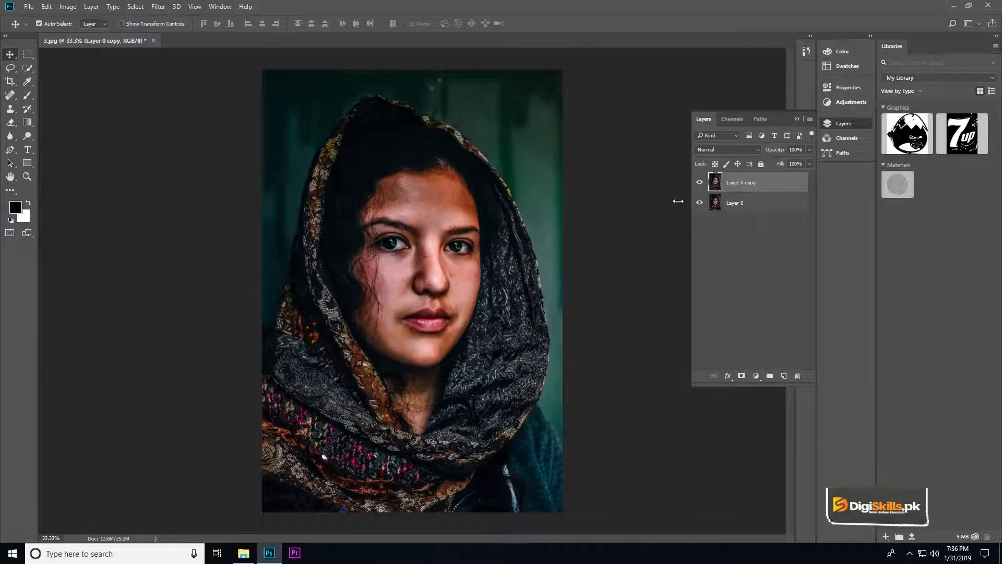
# - Compare the face at 100% before and after retouching by toggling the Layer 0 copy visibility, and fit the whole image in view
pyautogui.press('z')
pyautogui.moveTo(415, 285); pyautogui.dragTo(434, 232)
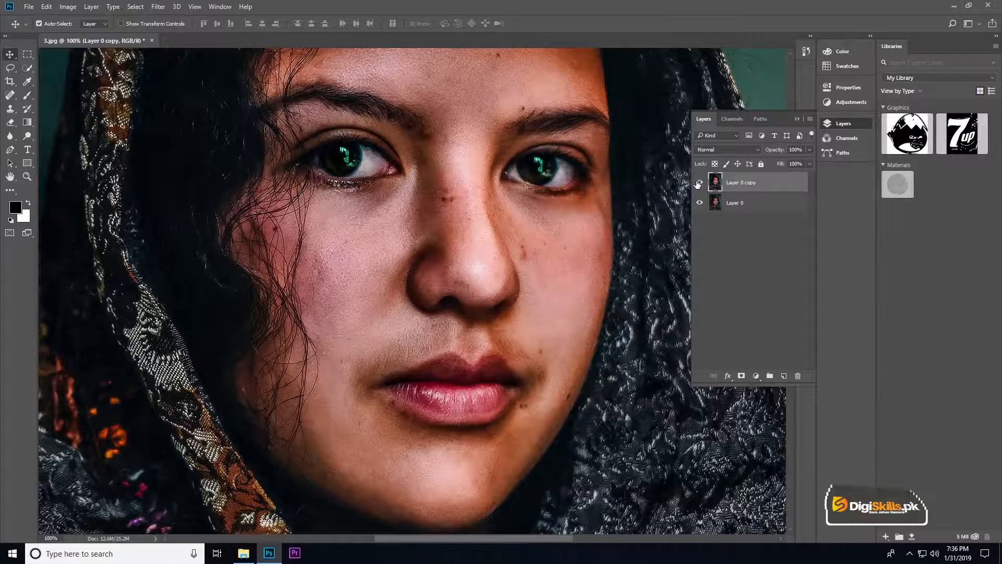
pyautogui.click(699, 183)
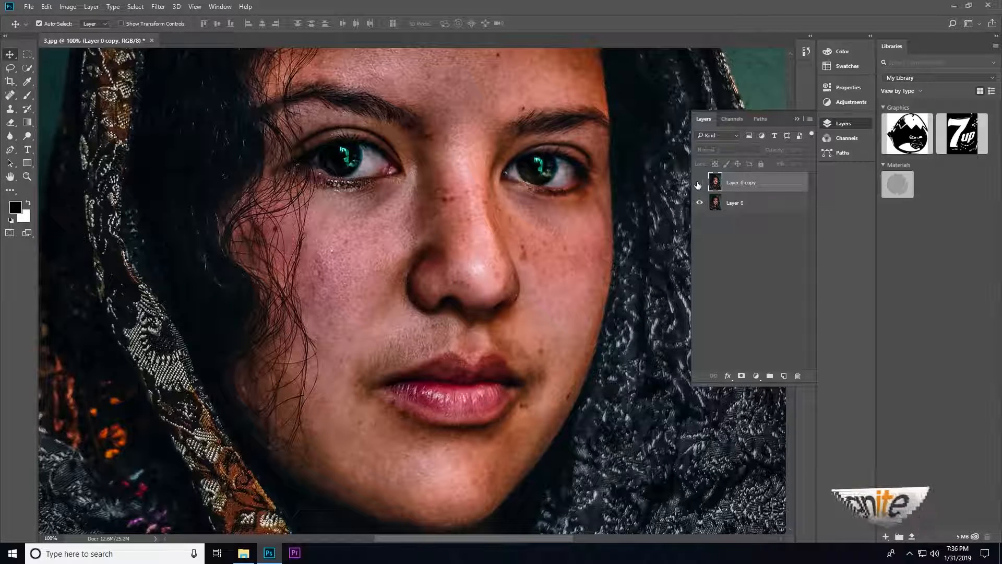
pyautogui.click(699, 183)
pyautogui.click(699, 184)
pyautogui.click(699, 184)
pyautogui.click(699, 183)
pyautogui.click(699, 183)
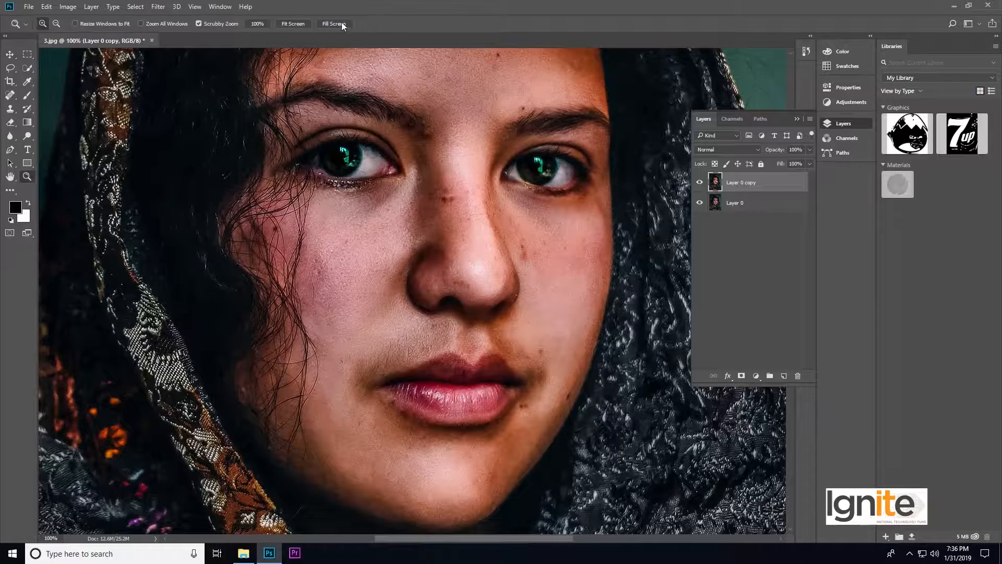
pyautogui.hotkey('ctrl', '0')
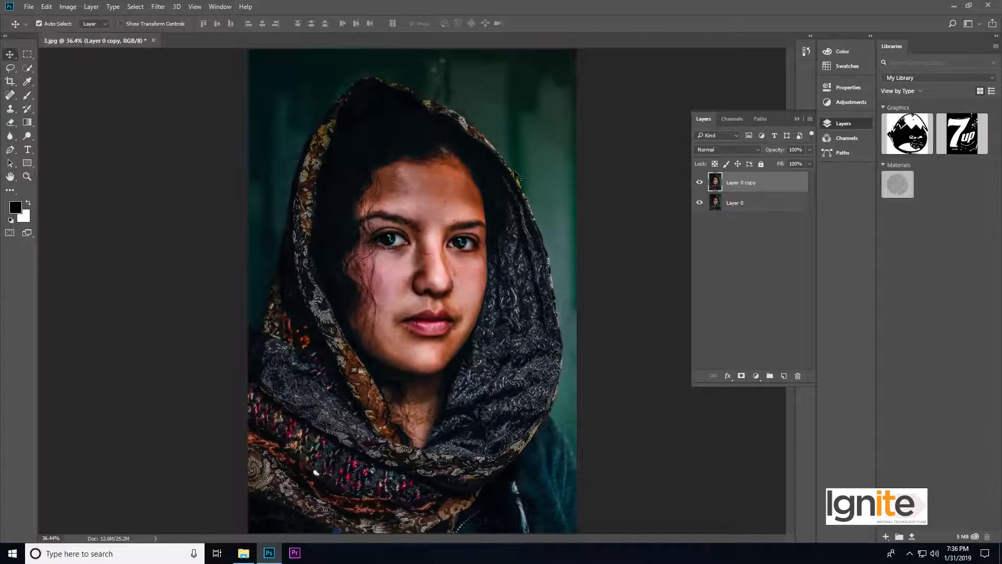